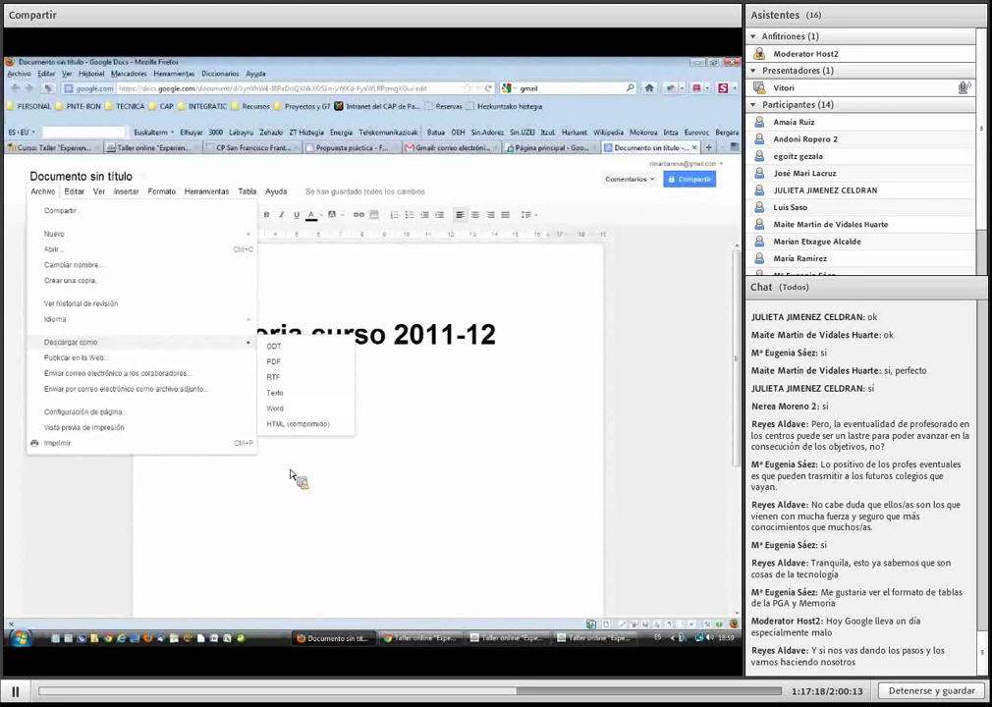
Open the document's sharing settings, enter a placeholder recipient to add, and view the permission levels available for that person
left_click(292, 477)
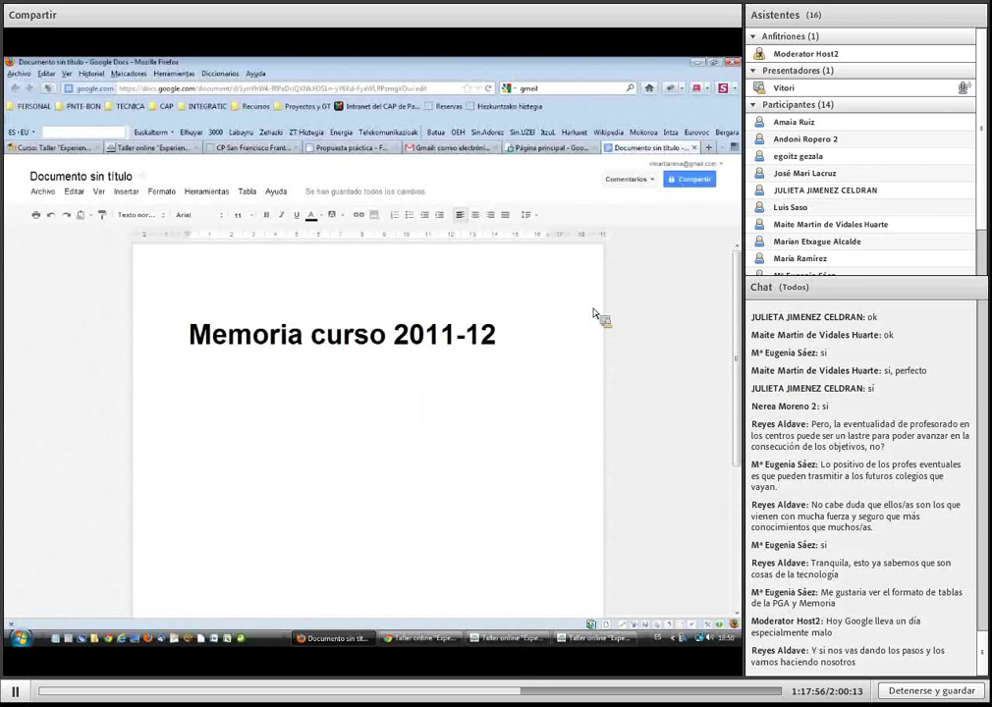
left_click(701, 189)
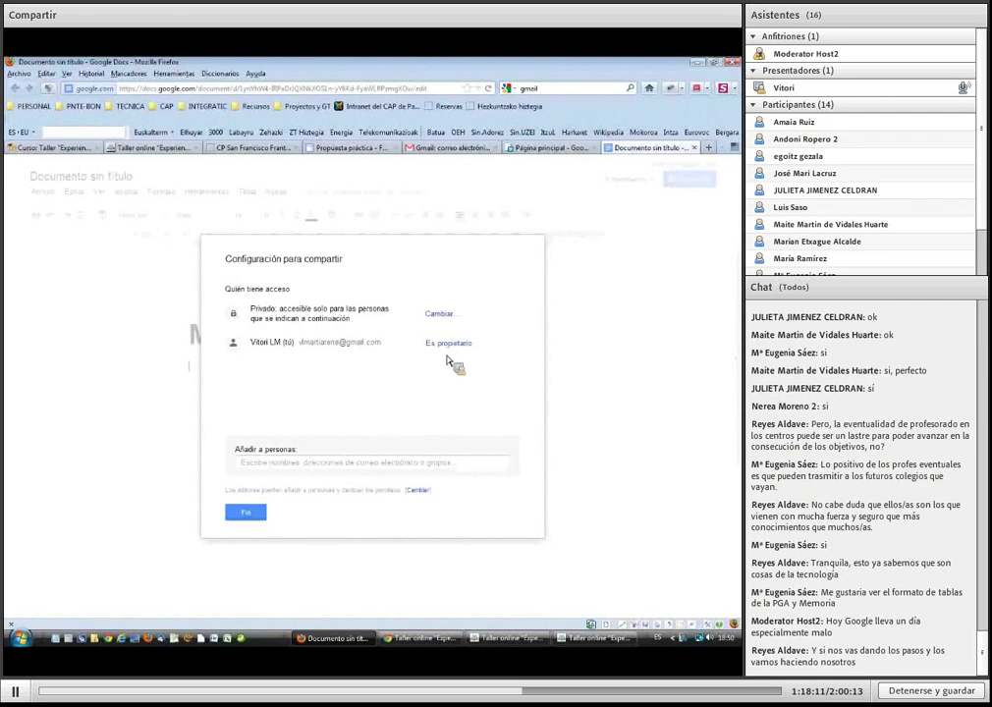
left_click(254, 470)
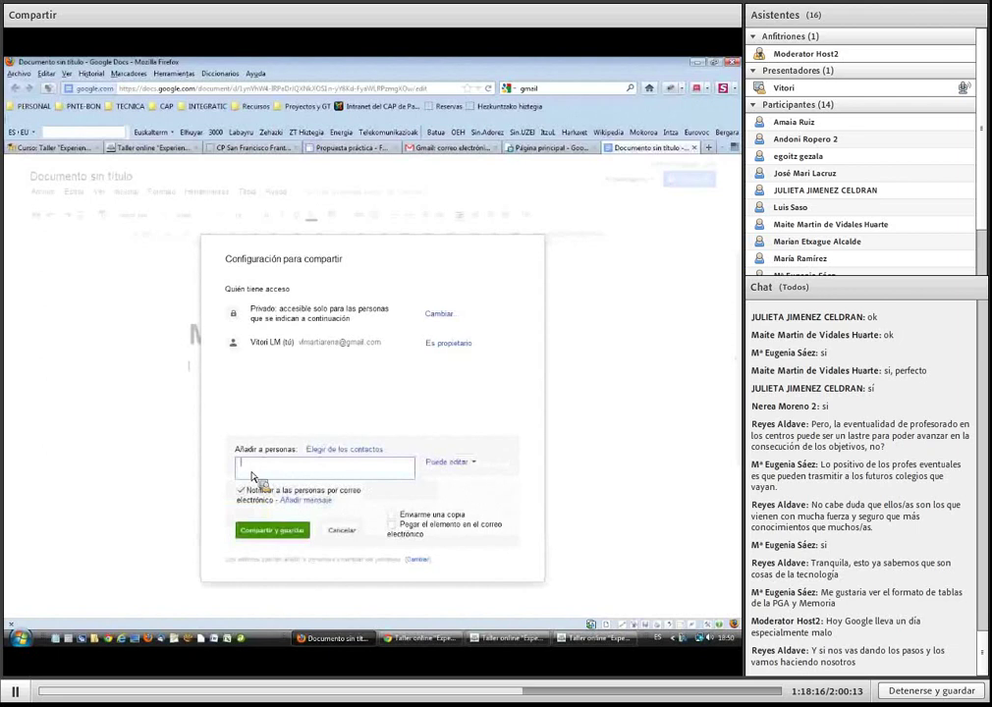
type("myj")
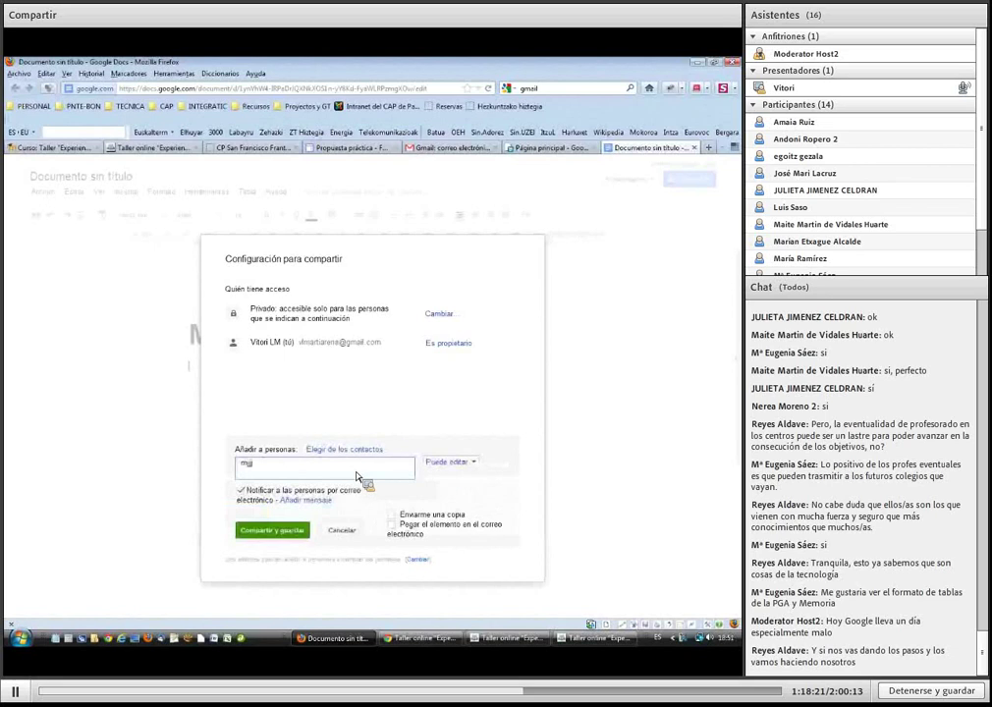
left_click(476, 464)
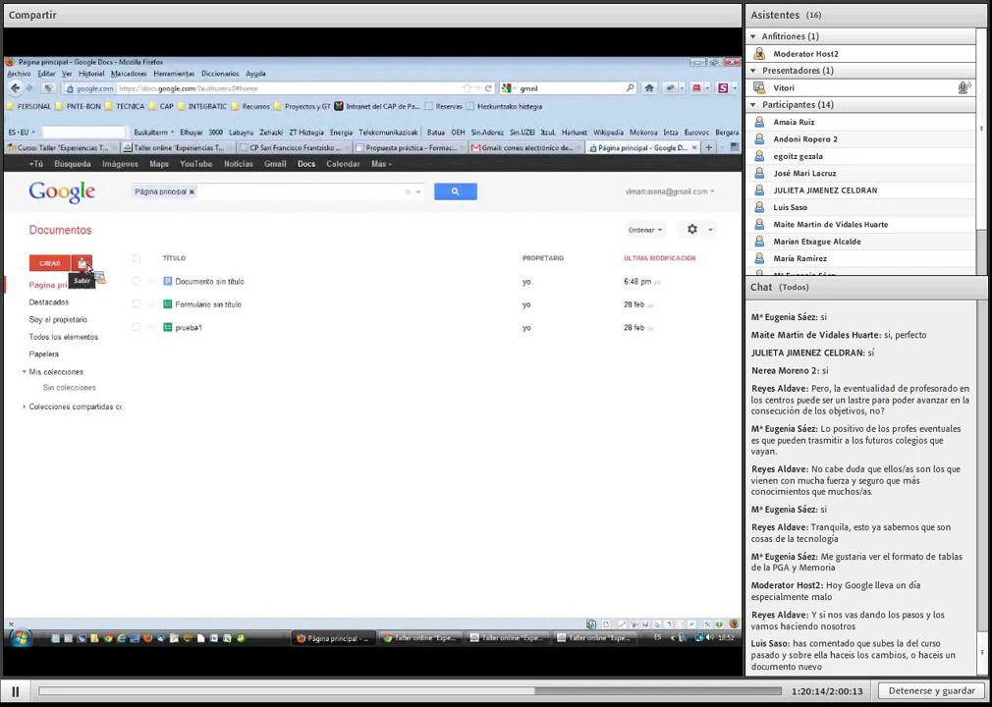
View the file upload chooser from the document list and close it without selecting a file
left_click(86, 266)
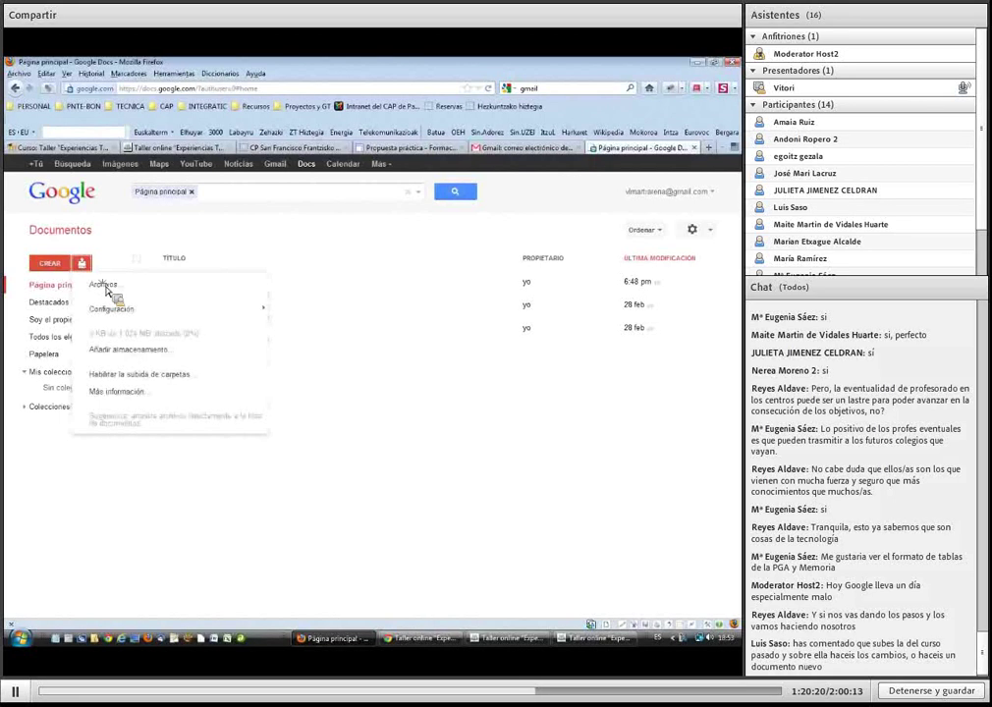
left_click(108, 288)
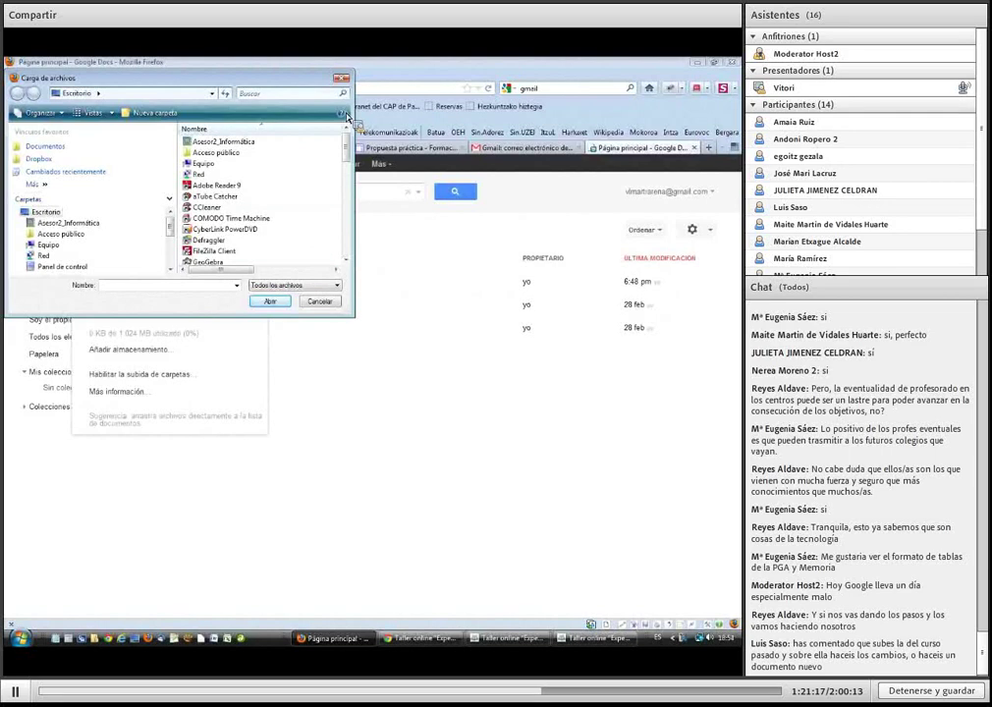
left_click(342, 78)
left_click(308, 373)
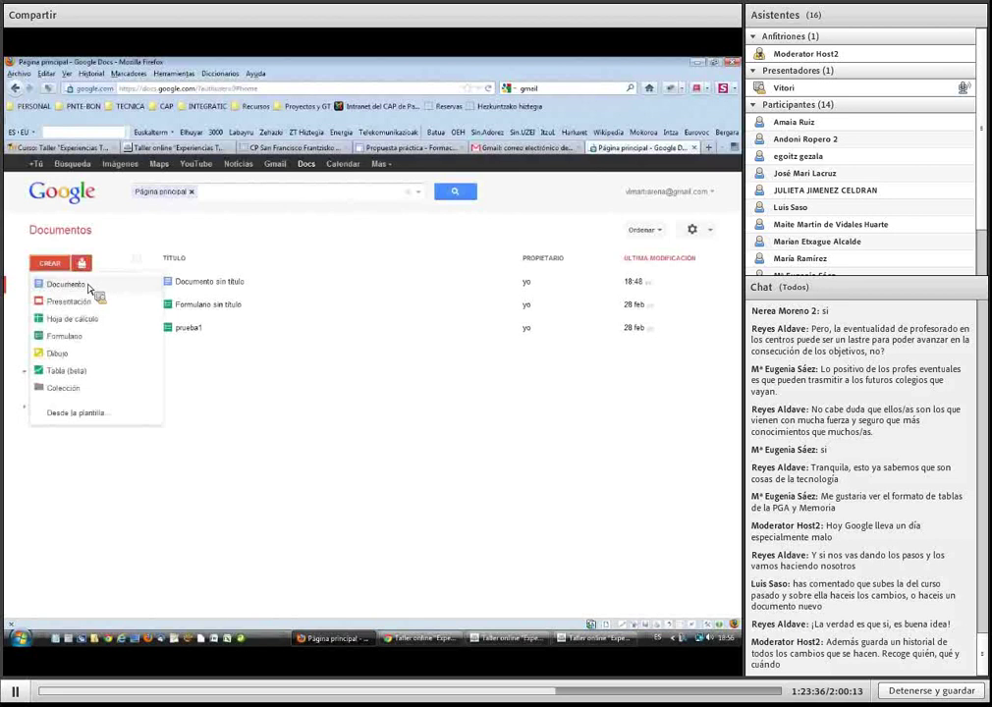
Create a new form with the title "prueba curso" and the description "Este"
left_click(65, 337)
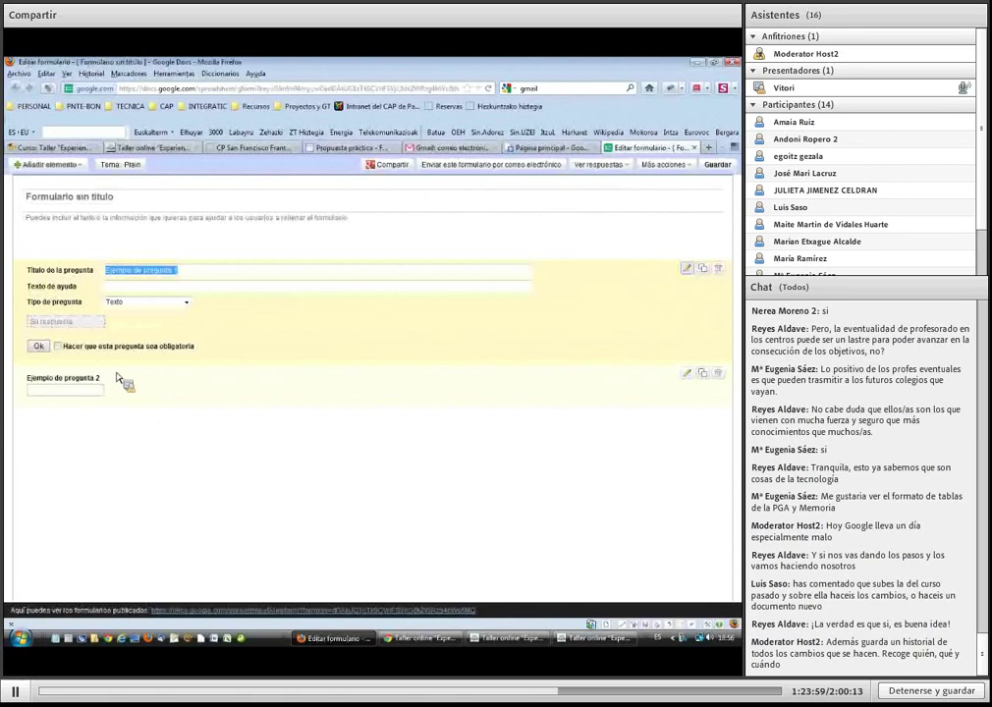
left_click(29, 202)
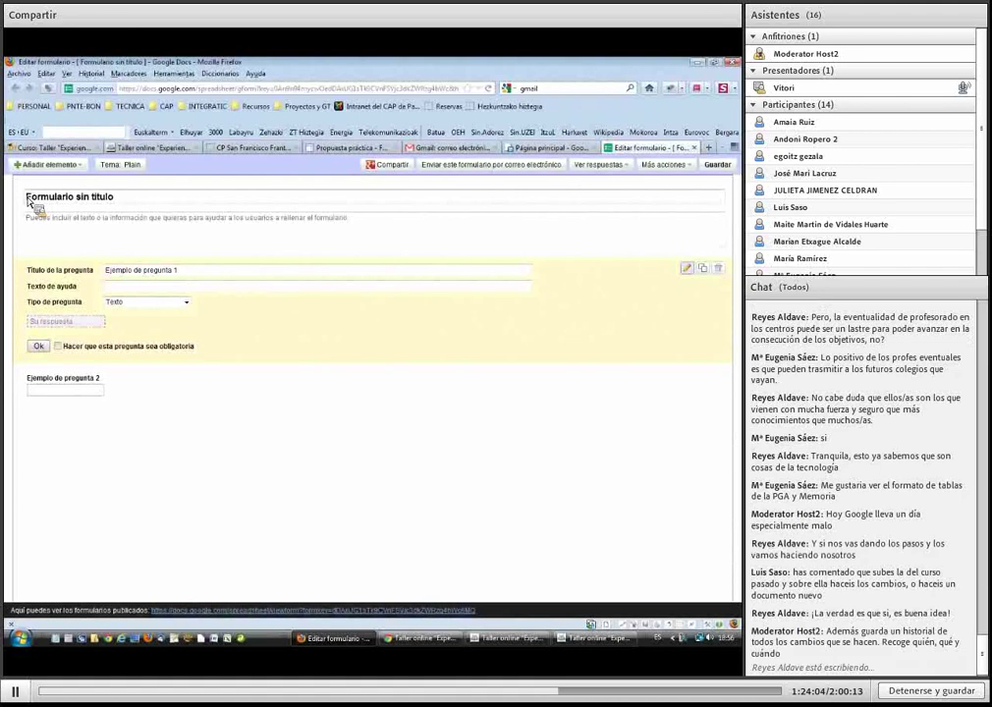
key("Delete")
key("Delete")
key("Delete")
key("Delete")
key("Delete")
key("Delete")
key("Delete")
key("Delete")
key("Delete")
key("Delete")
key("Delete")
key("Delete")
key("Delete")
key("Delete")
key("Delete")
key("Delete")
key("Delete")
key("Delete")
key("Delete")
key("Delete")
key("Delete")
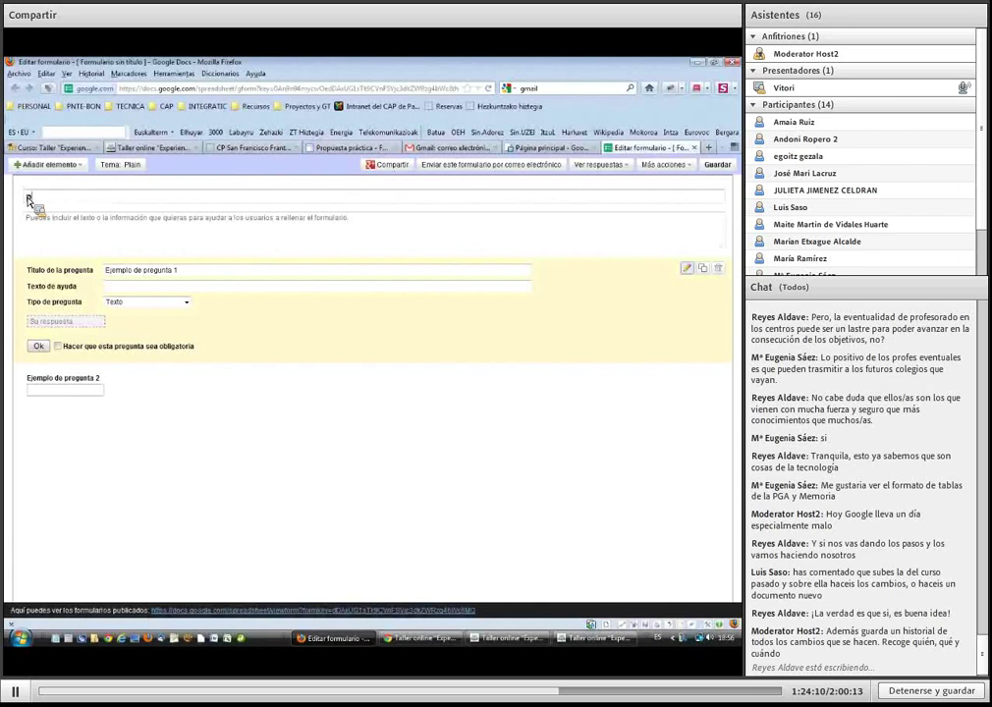
type("prueba curso")
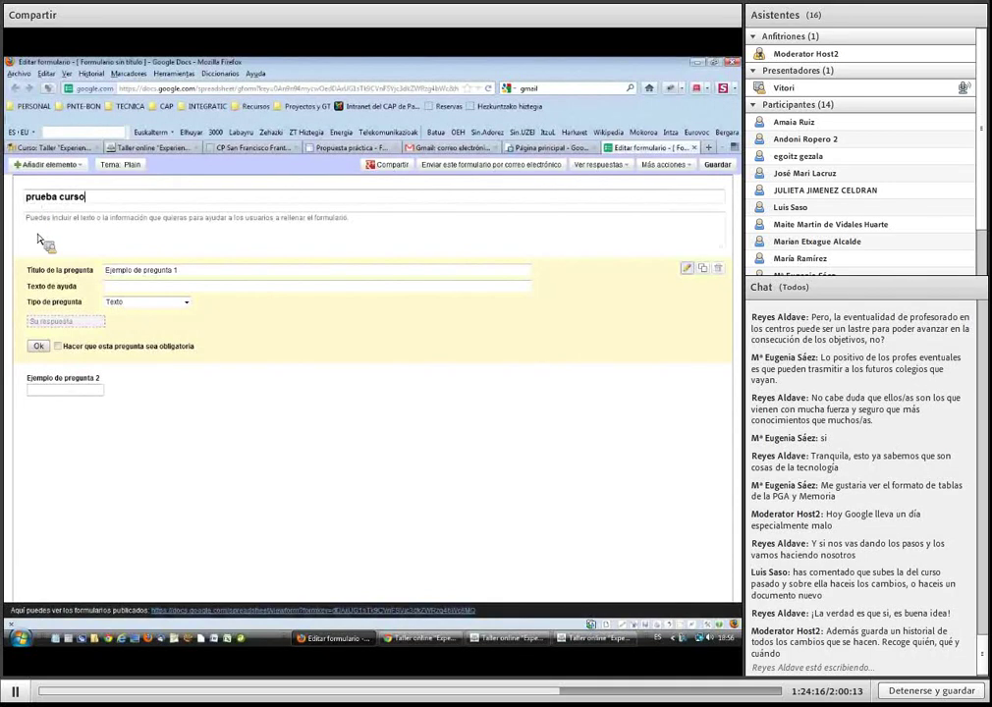
left_click(39, 228)
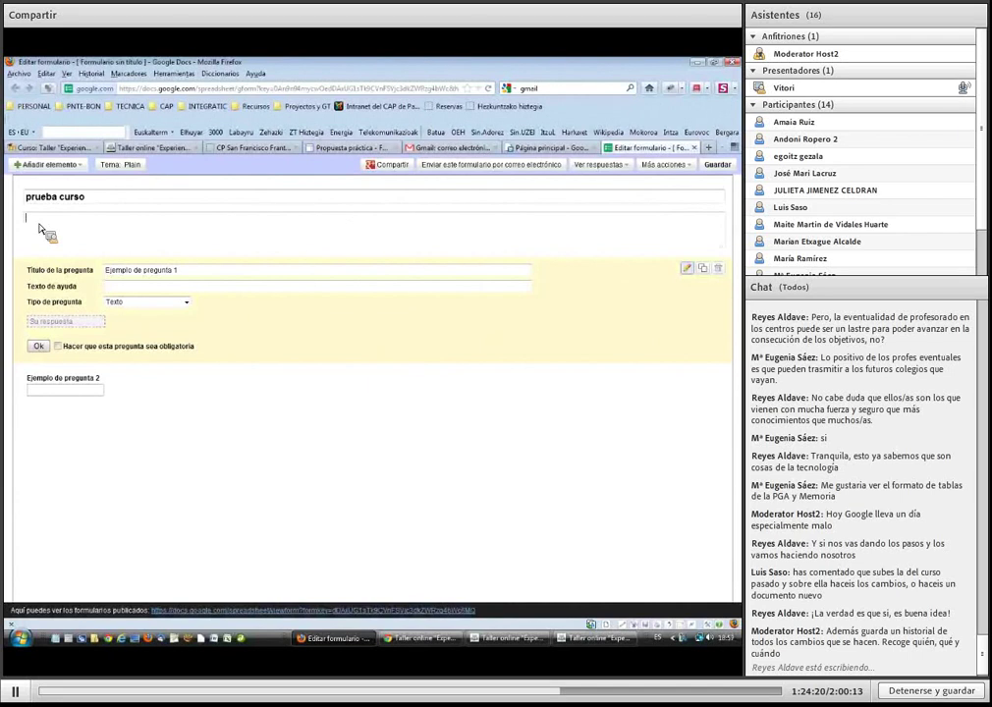
type("Este")
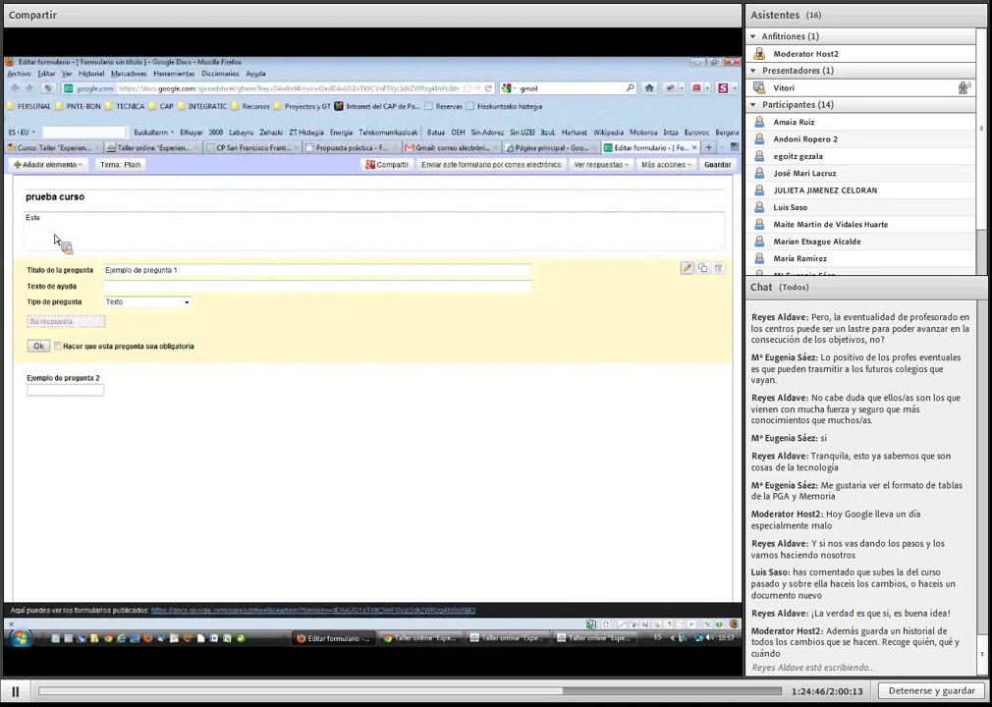
Replace the first question's title with "¿Tu hijo o hija estudia en el curso?"
triple_click(111, 272)
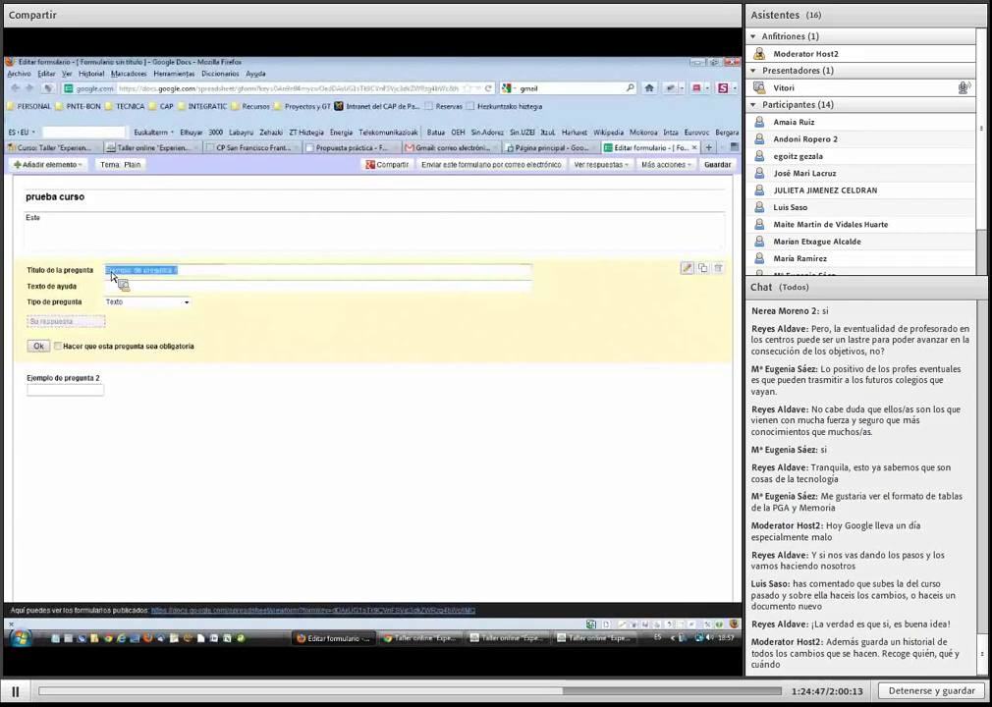
left_click(111, 272)
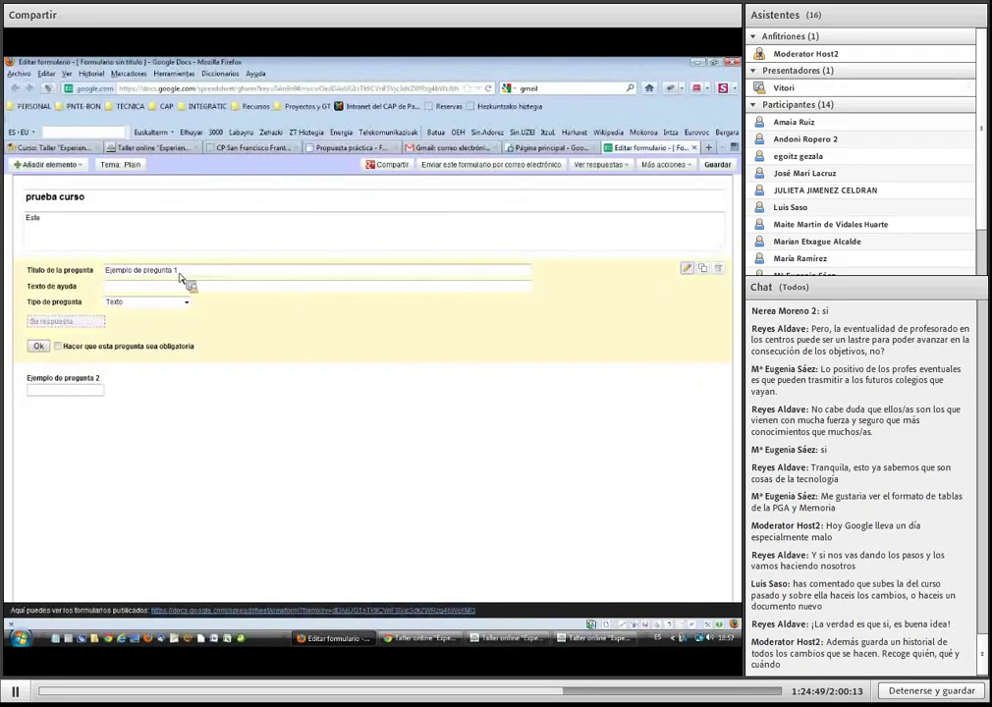
key("BackSpace")
key("BackSpace")
key("BackSpace")
key("BackSpace")
key("BackSpace")
key("BackSpace")
key("BackSpace")
key("BackSpace")
key("BackSpace")
key("BackSpace")
key("BackSpace")
key("BackSpace")
key("BackSpace")
key("BackSpace")
key("BackSpace")
key("BackSpace")
key("BackSpace")
key("BackSpace")
key("BackSpace")
key("BackSpace")
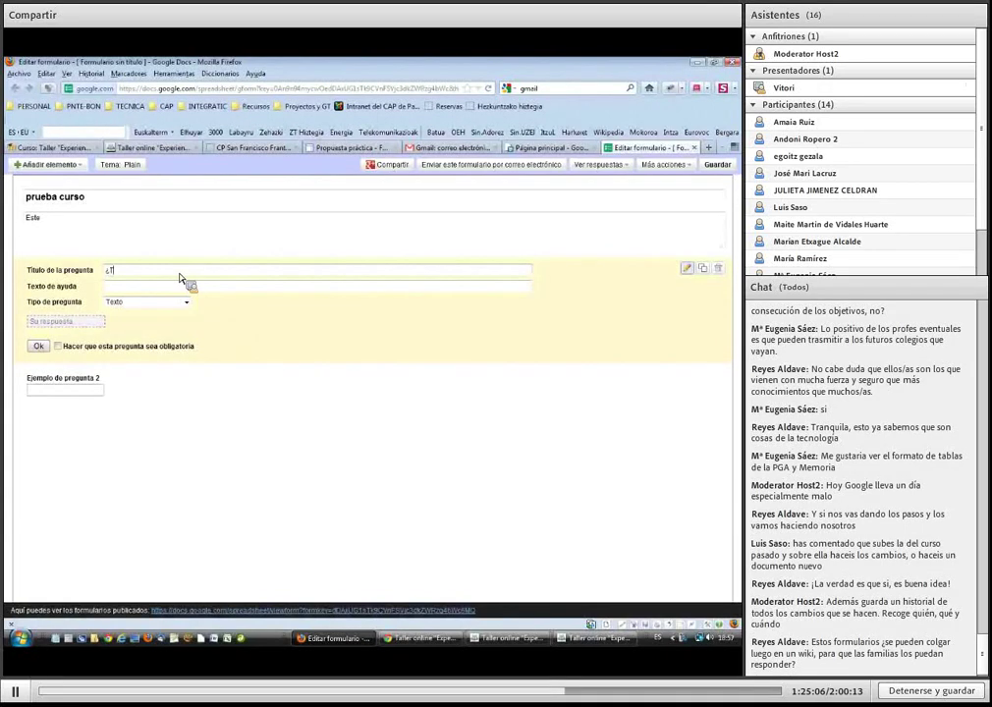
type("hi")
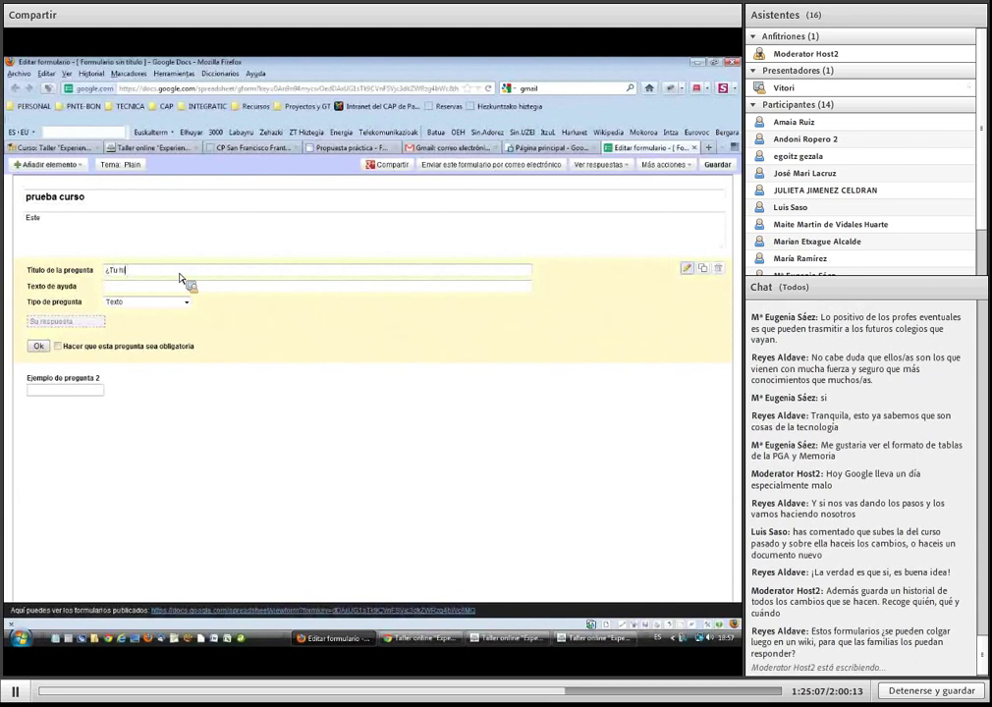
type("jo o hija estudia en el curso?")
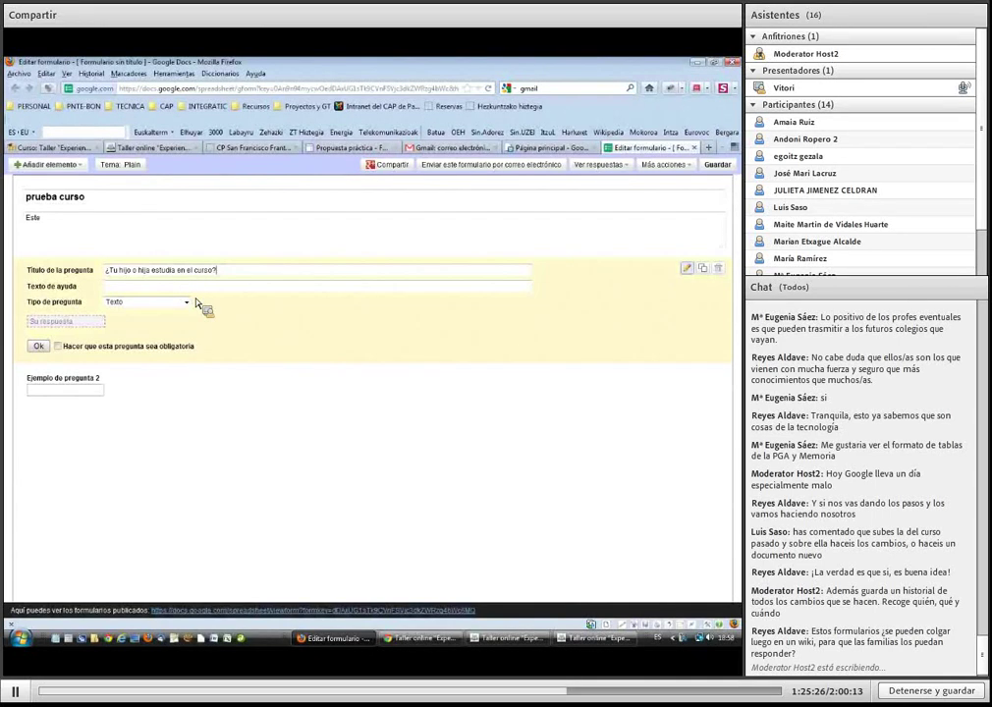
Try Texto, Texto de párrafo and Tipo test as the first question's type, leaving the help text empty
left_click(117, 290)
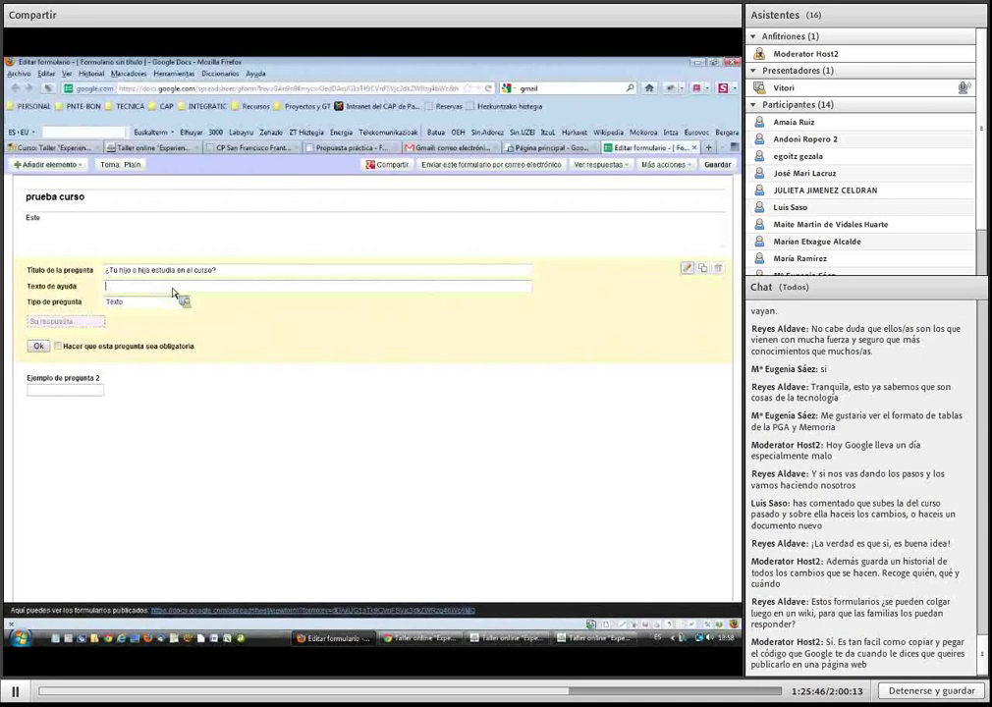
left_click(111, 290)
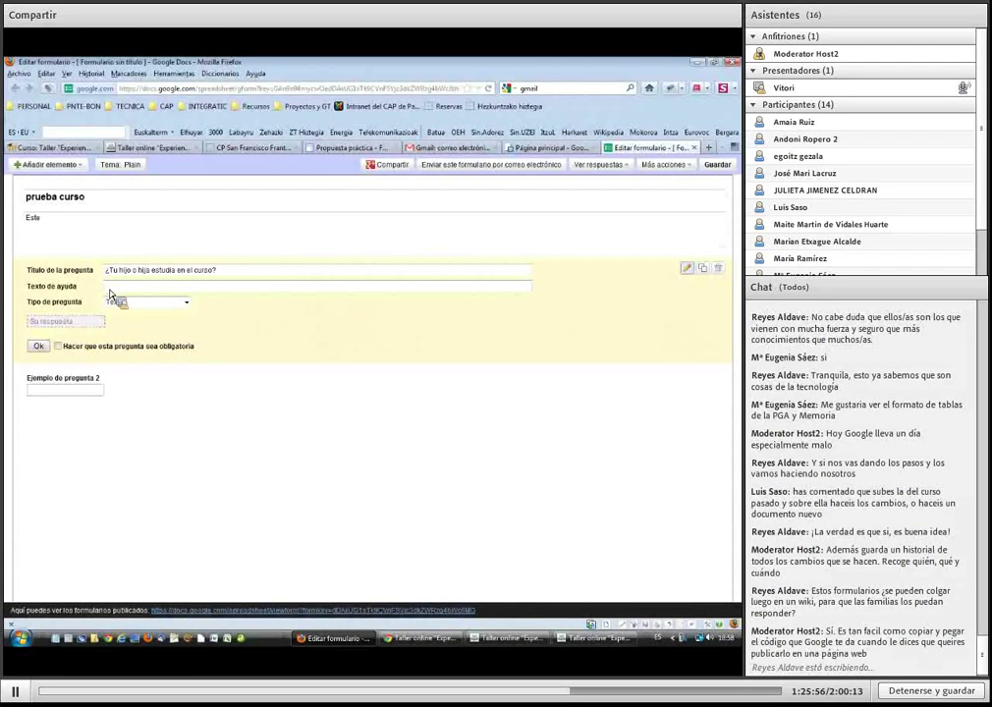
left_click(187, 304)
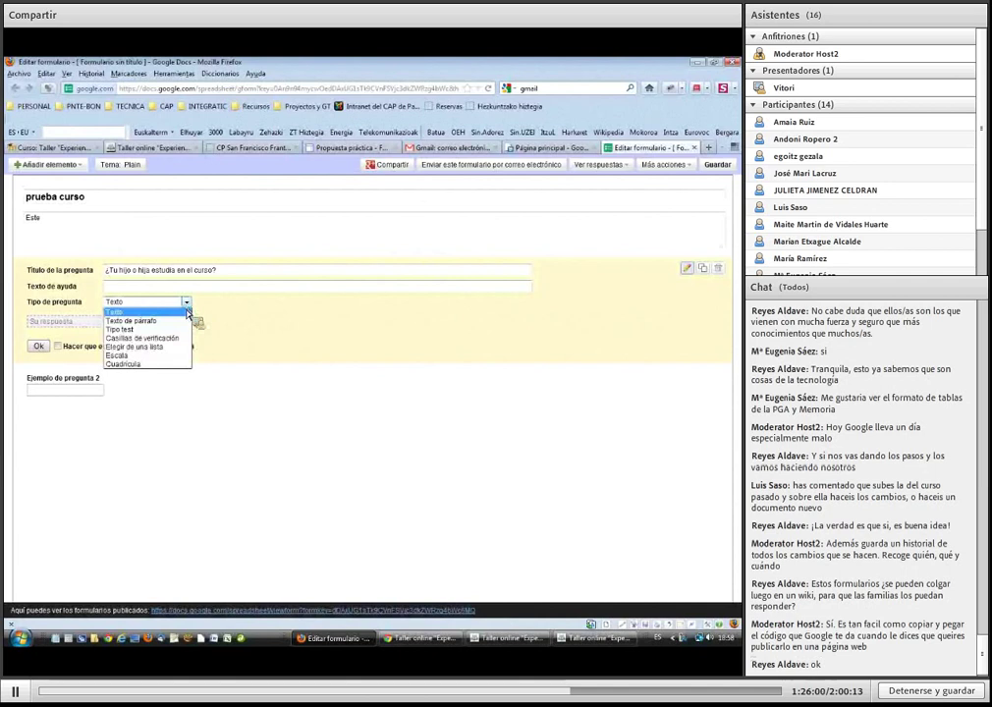
left_click(133, 313)
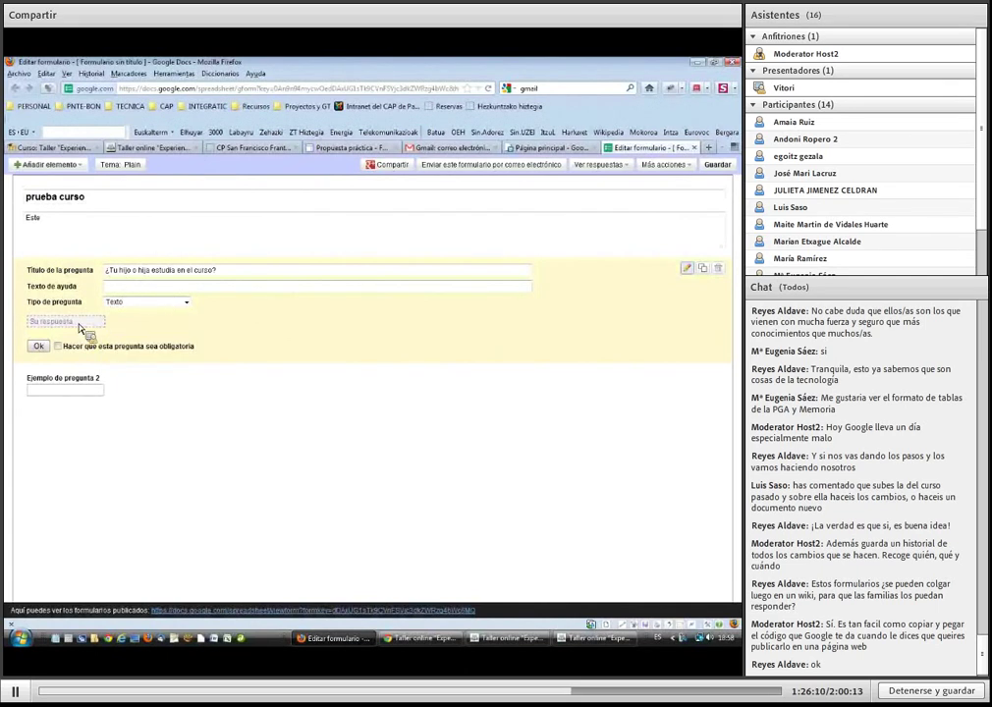
left_click(188, 305)
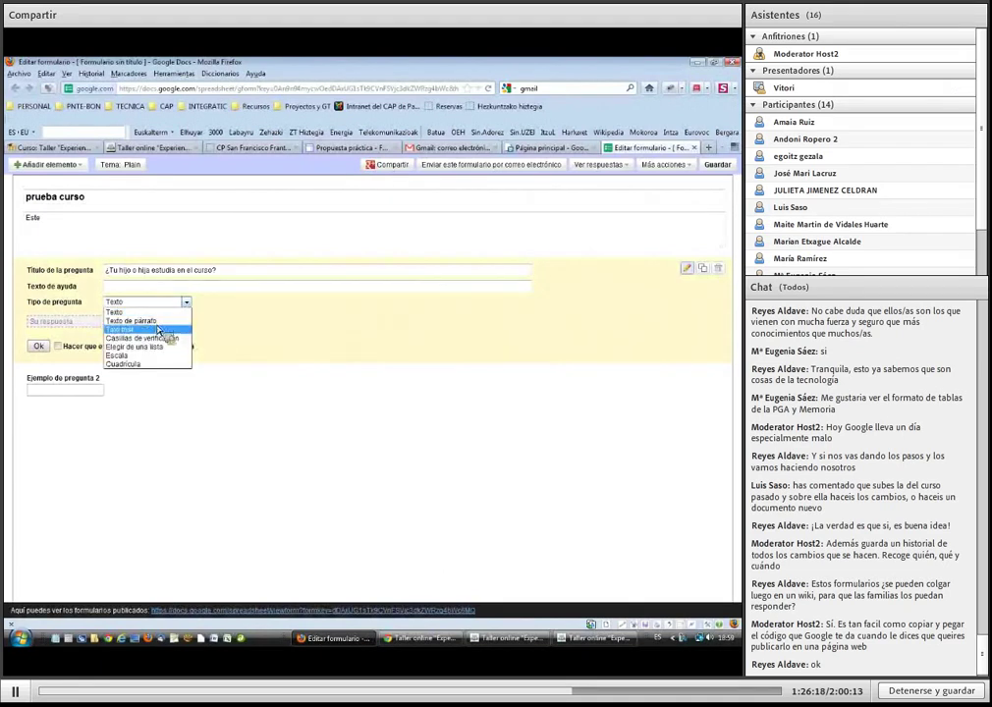
left_click(157, 322)
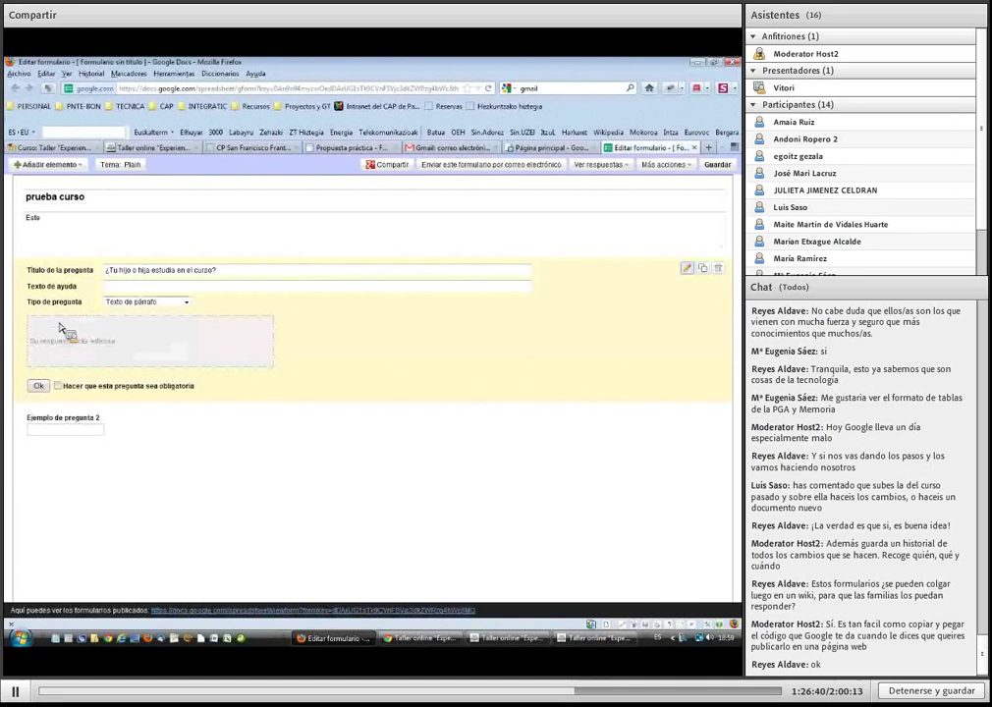
left_click(162, 302)
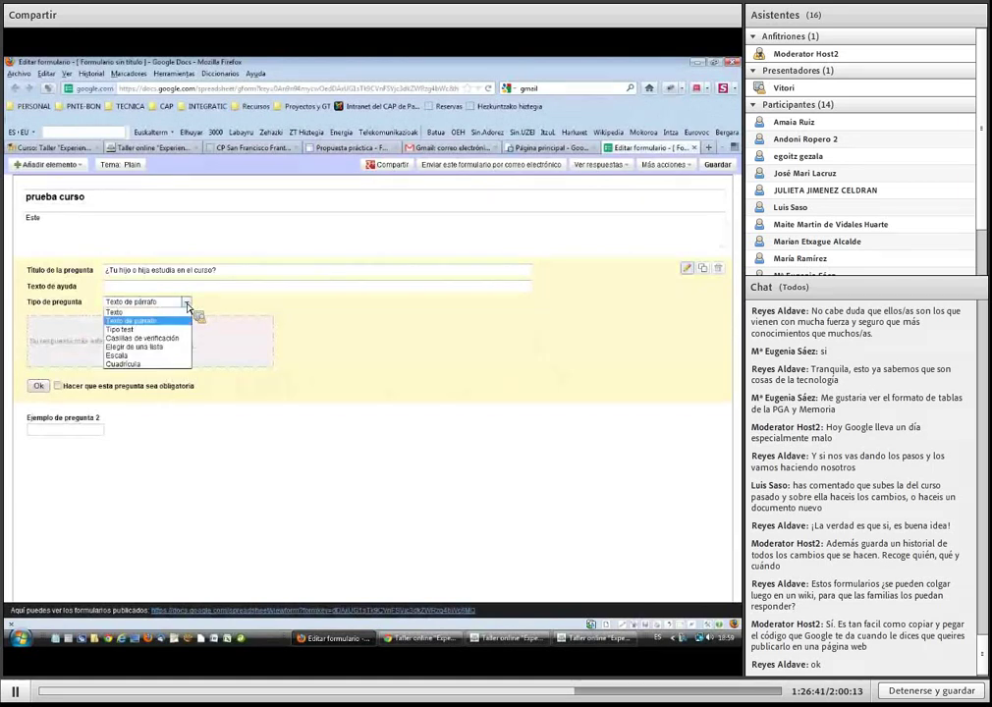
left_click(135, 332)
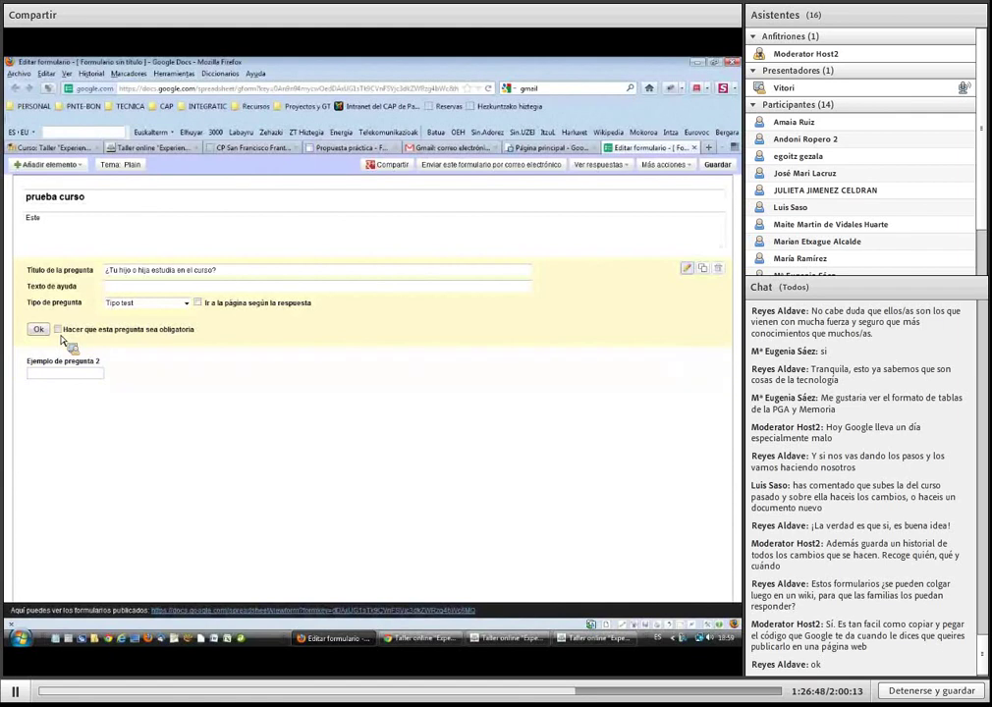
Try Casillas de verificación, Elegir de una lista and Escala as the first question's type
left_click(188, 305)
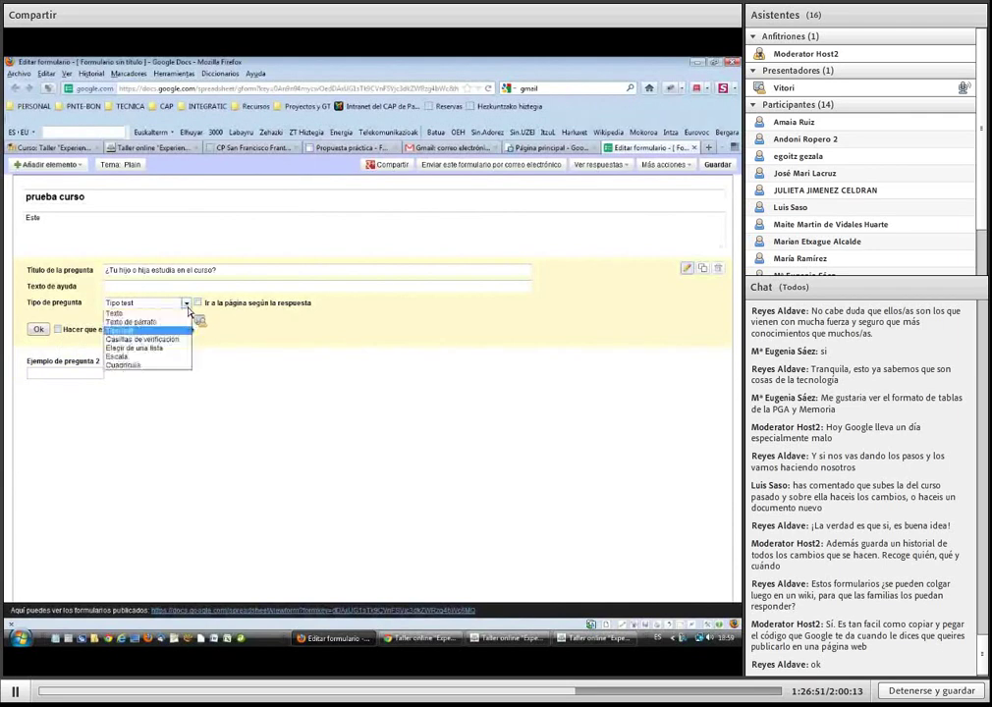
left_click(170, 339)
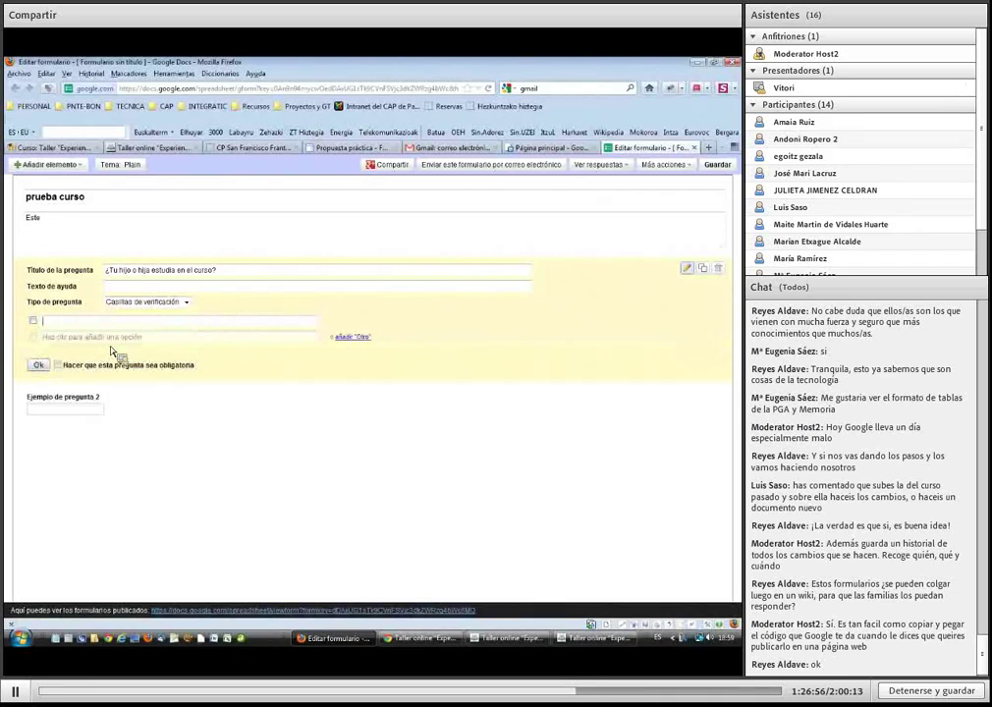
left_click(187, 305)
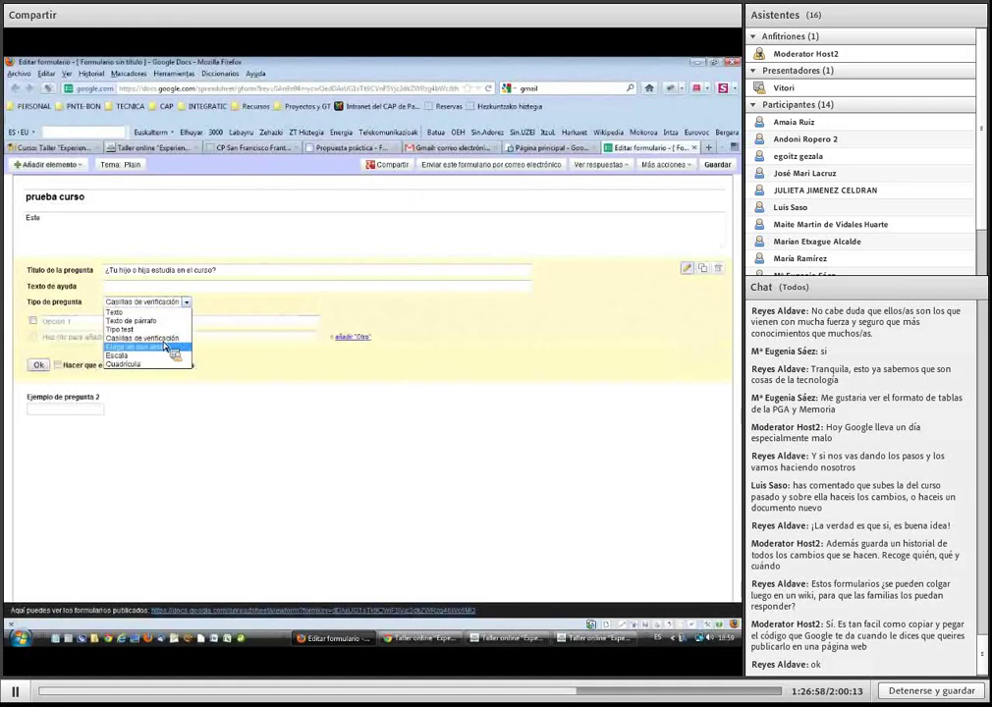
left_click(143, 347)
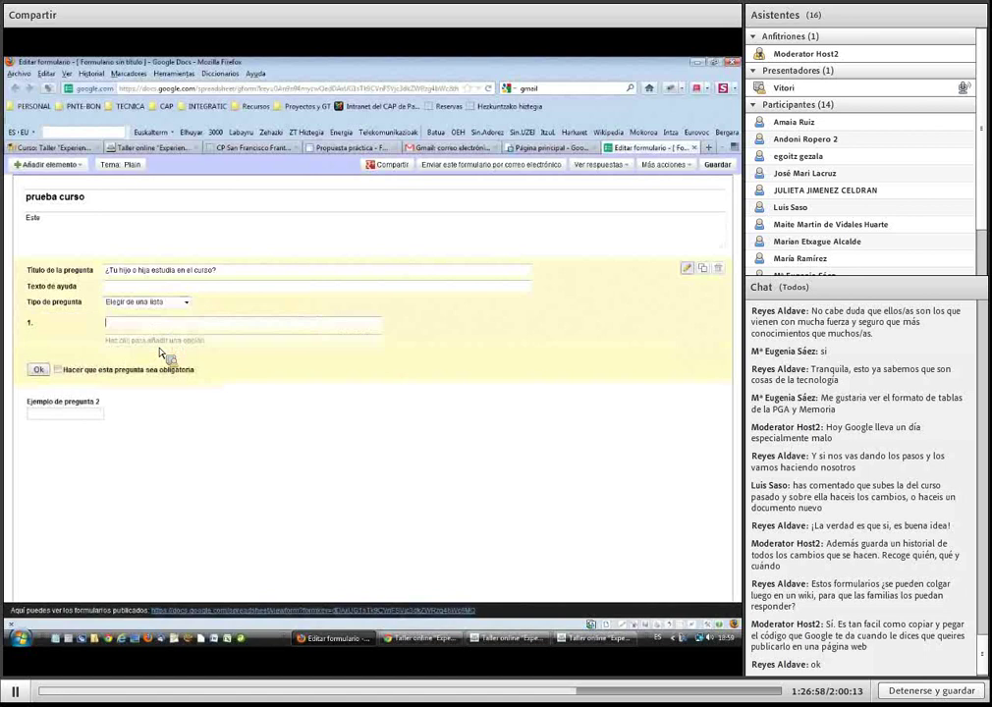
left_click(187, 305)
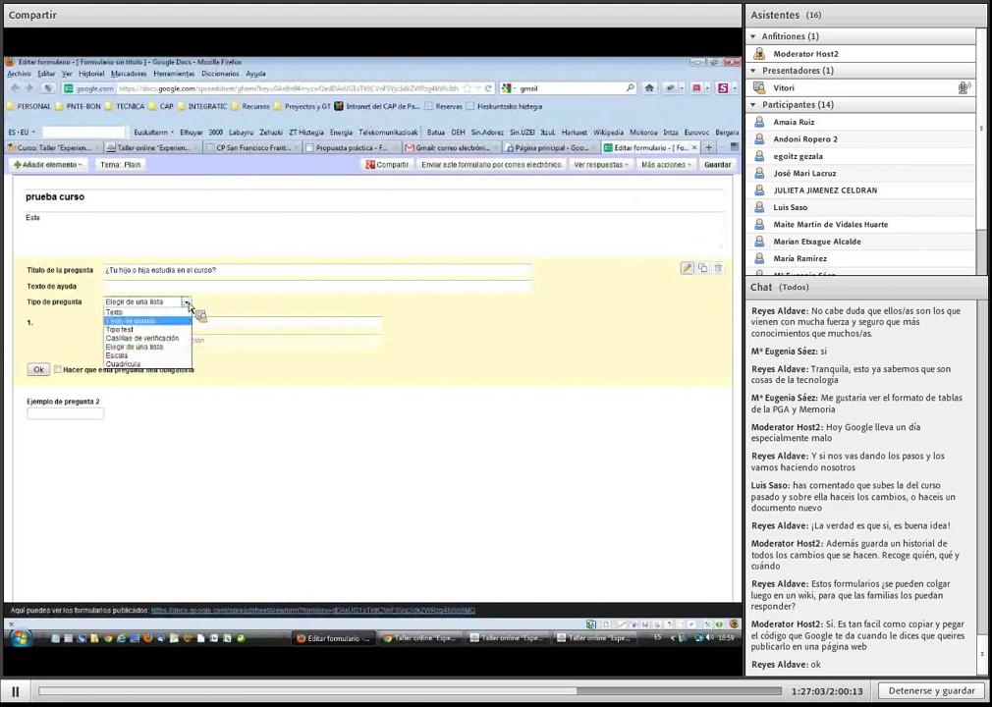
left_click(133, 357)
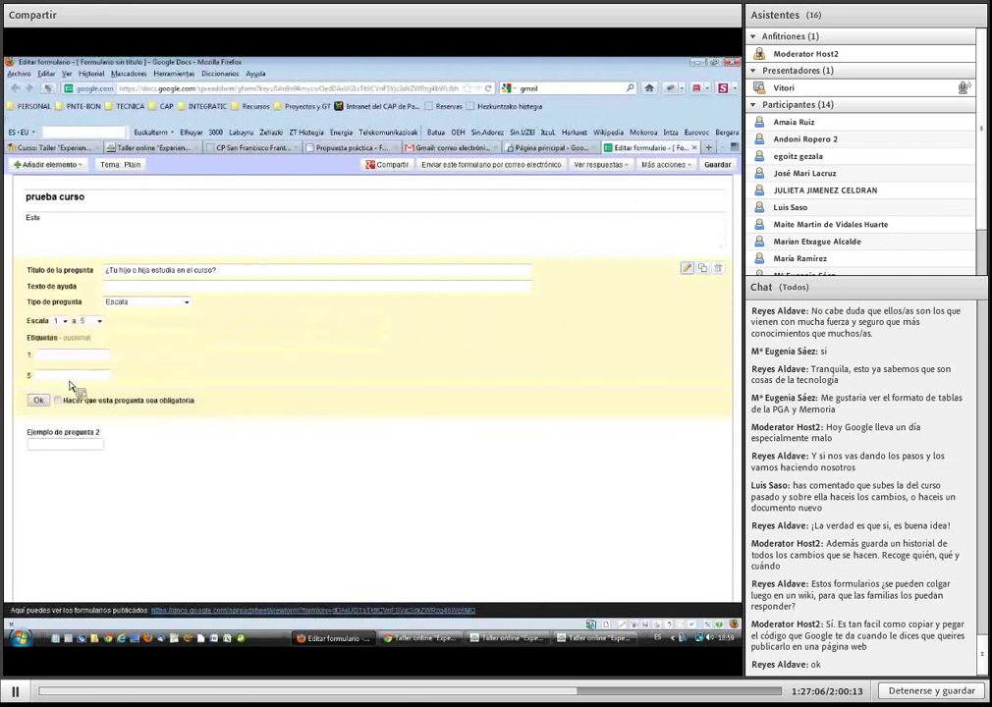
Set the first question's type to Cuadrícula
left_click(187, 305)
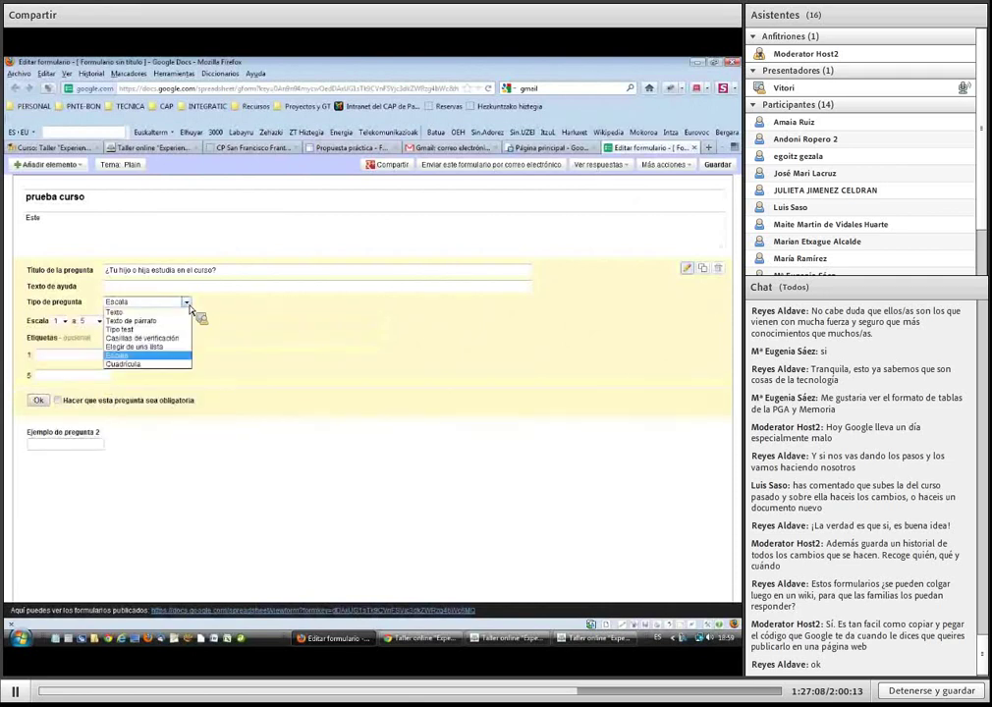
left_click(143, 365)
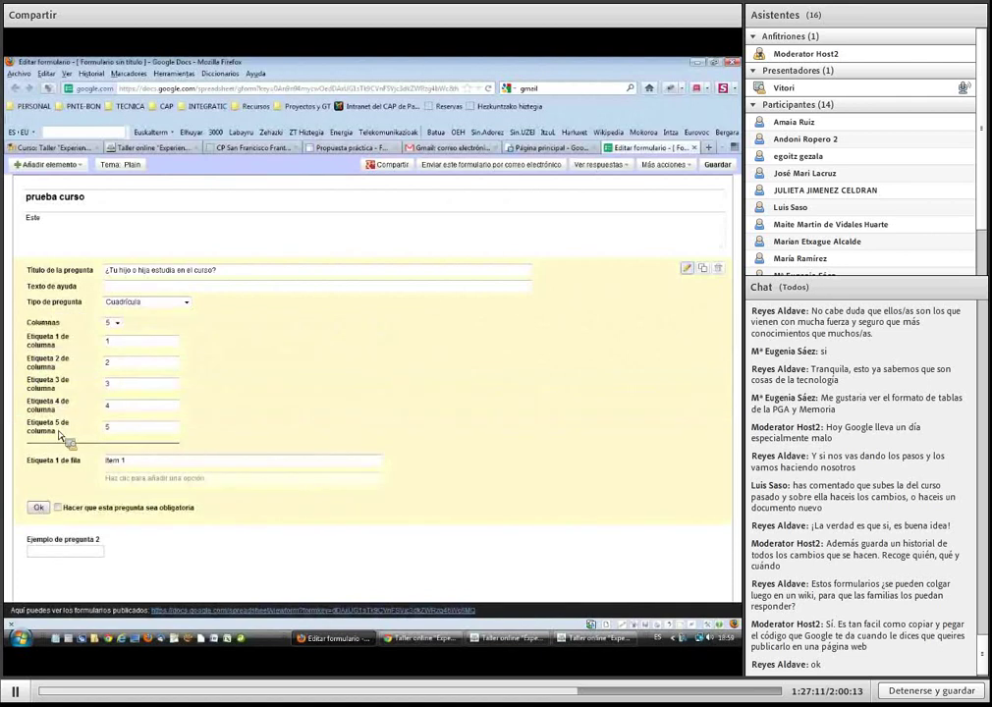
Set the first question's type to Texto, make the question mandatory and finish editing it
left_click(191, 306)
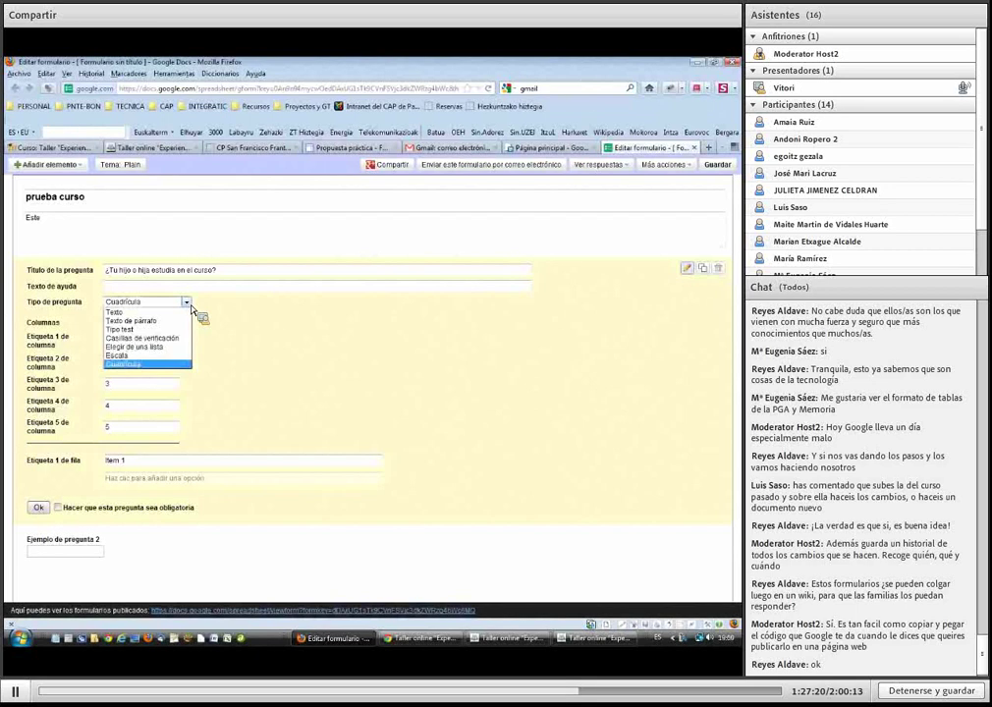
left_click(124, 313)
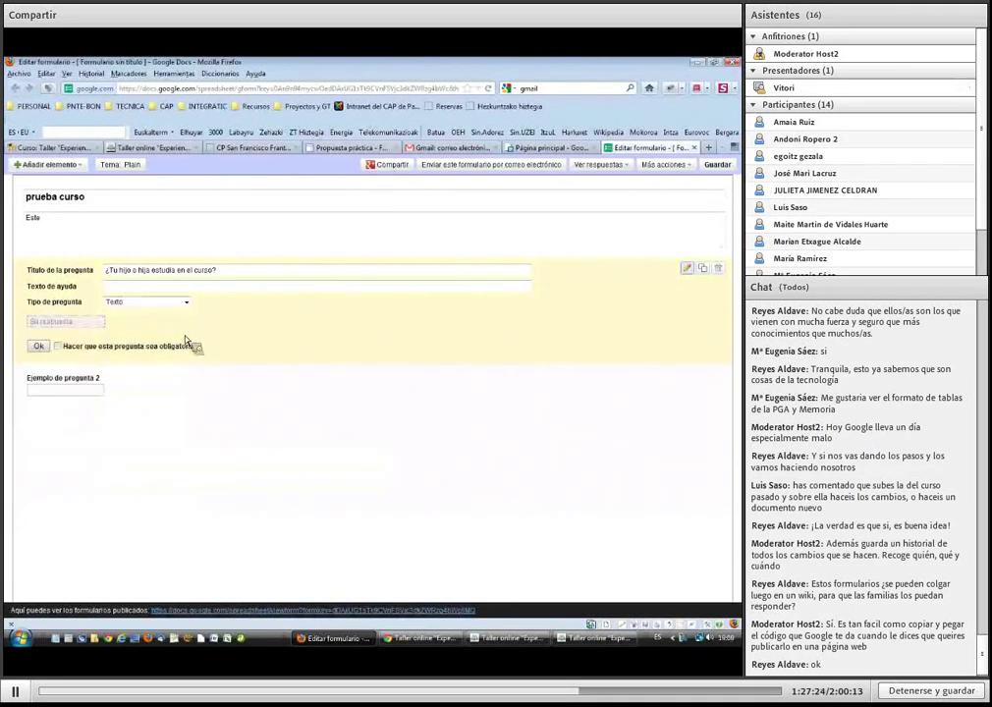
left_click(59, 347)
left_click(59, 348)
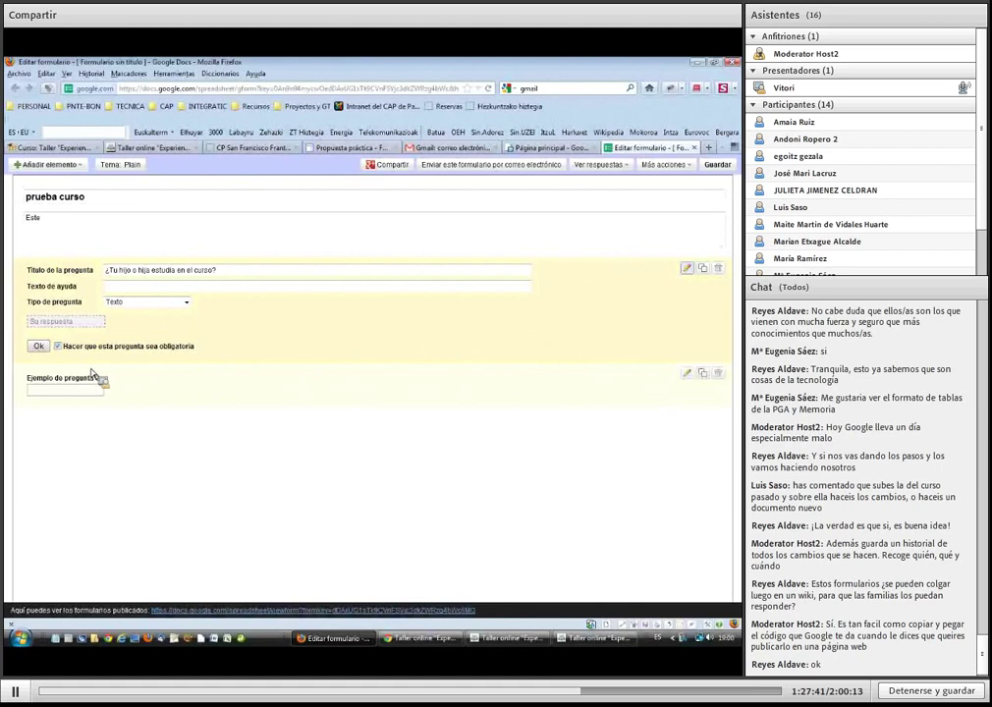
left_click(38, 346)
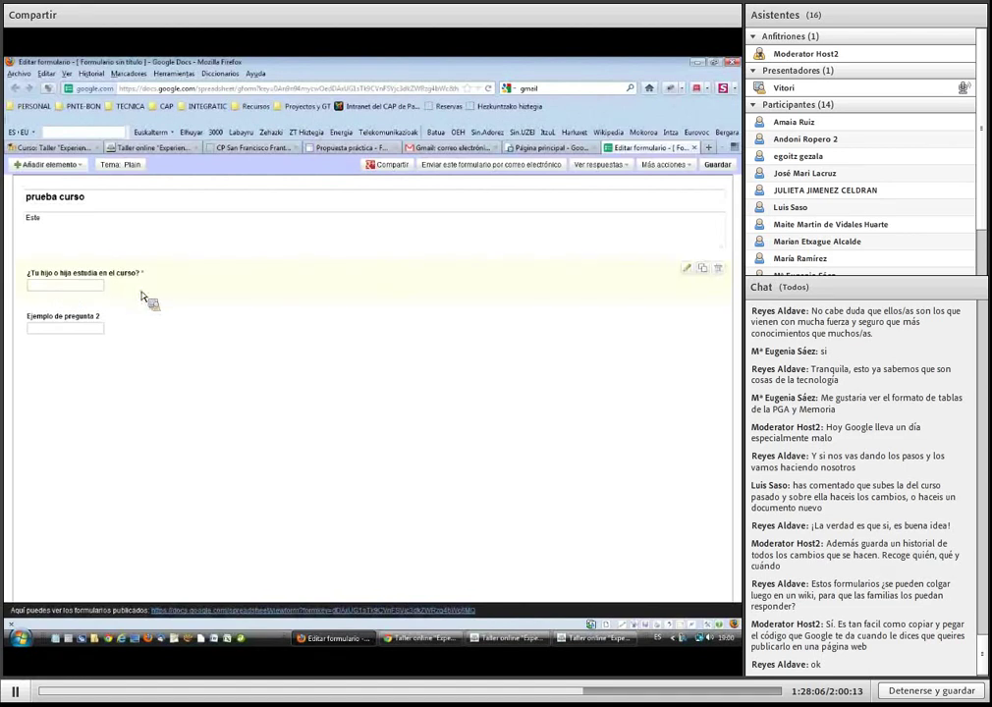
left_click(688, 270)
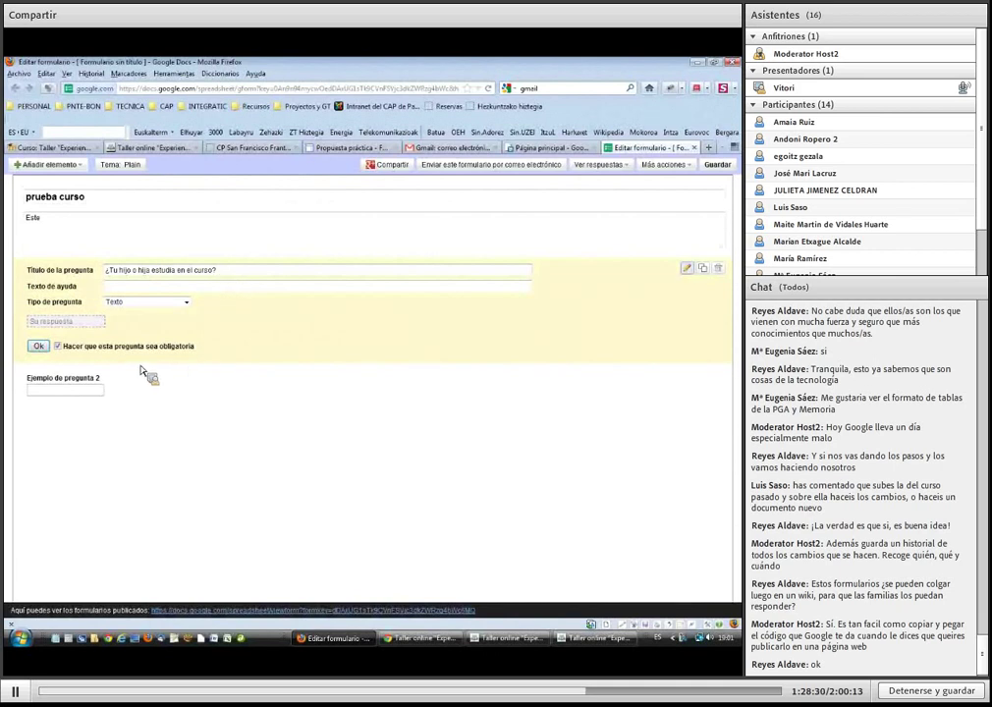
left_click(39, 347)
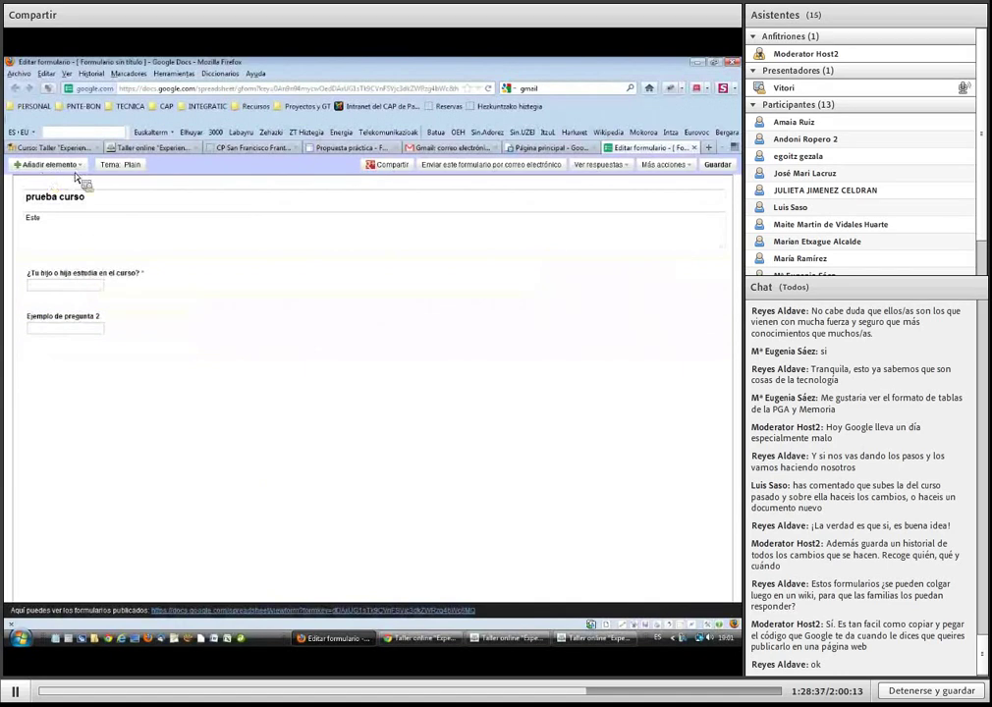
Add a Tipo test question to the form and apply the blue theme with the stack of books
left_click(83, 169)
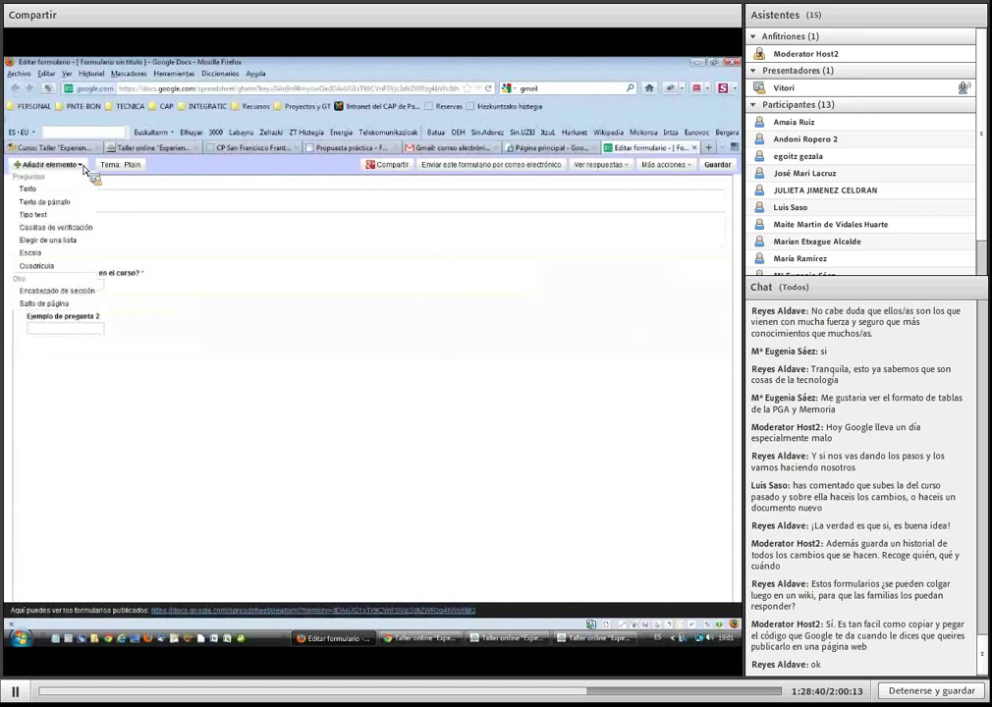
left_click(35, 215)
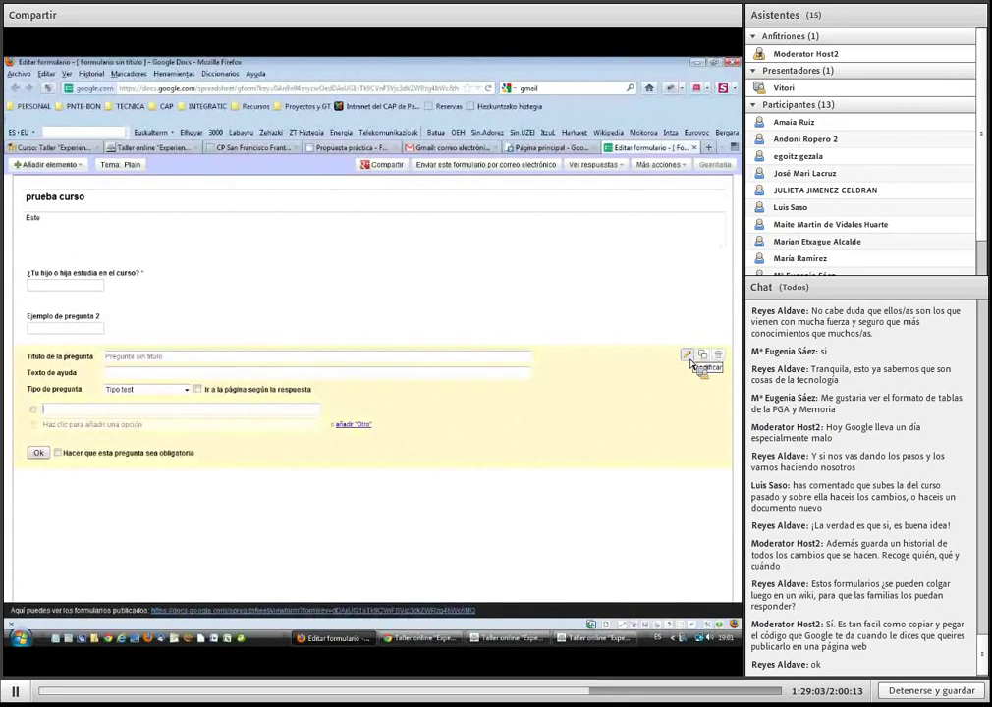
left_click(132, 166)
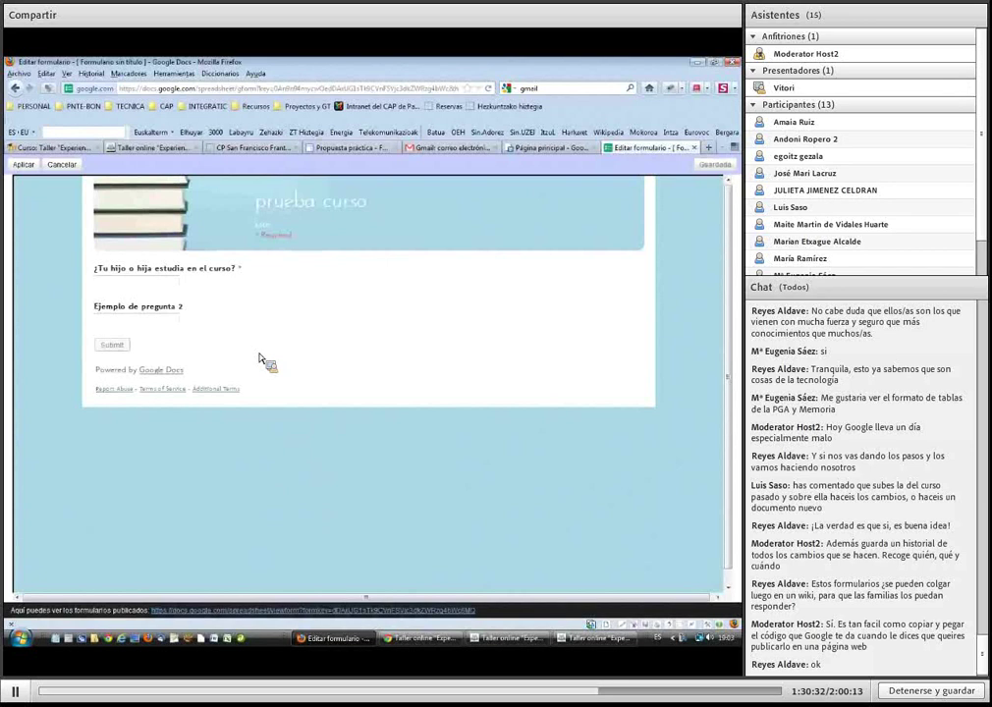
left_click(28, 167)
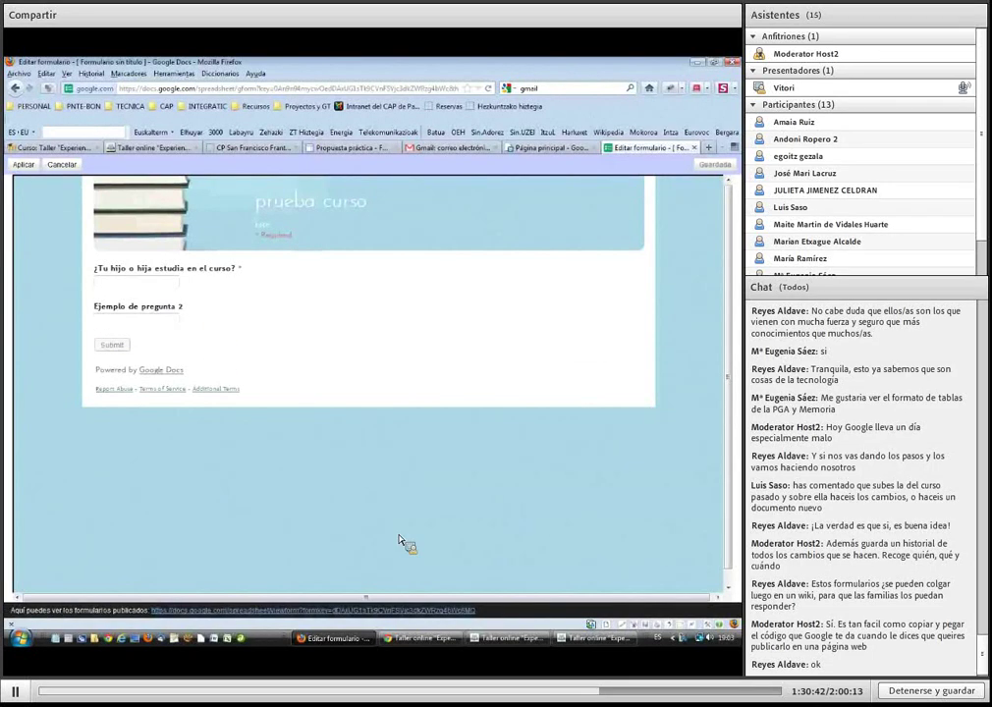
View the published version of the form, and close both it and the form editor to return to the document list
left_click(324, 612)
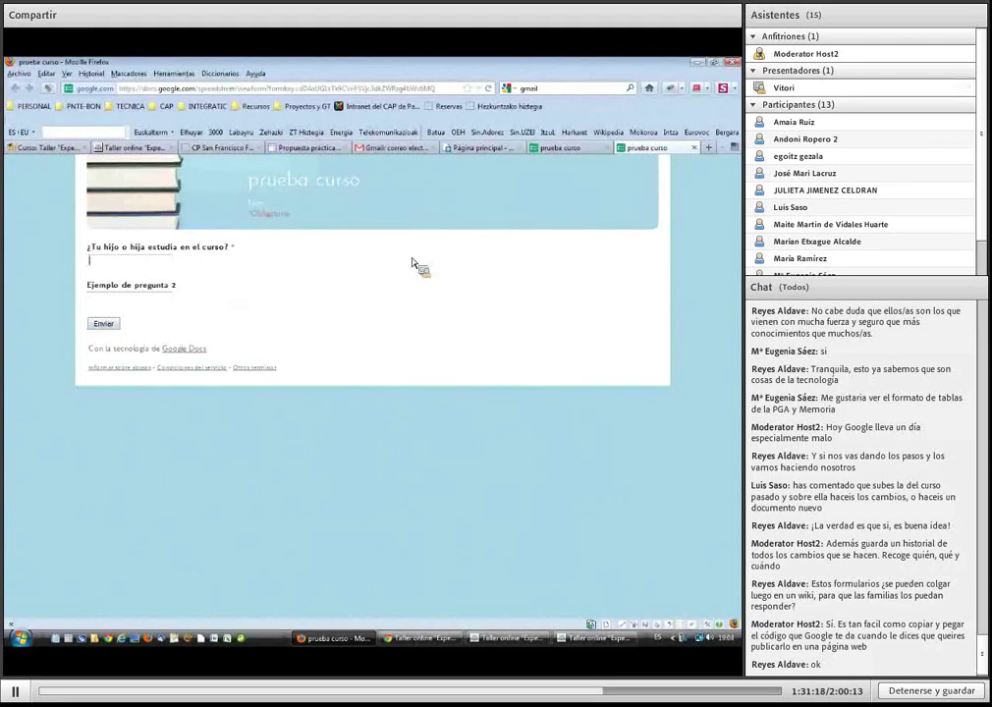
left_click(694, 148)
left_click(694, 148)
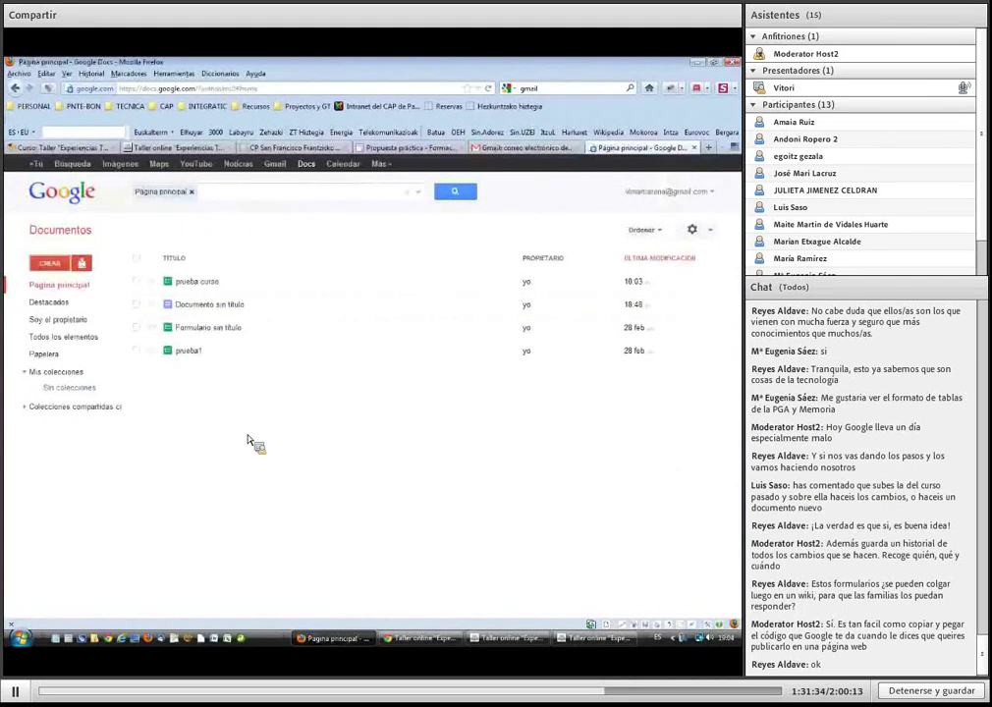
Create a new presentation with the Plano de papel theme
left_click(49, 264)
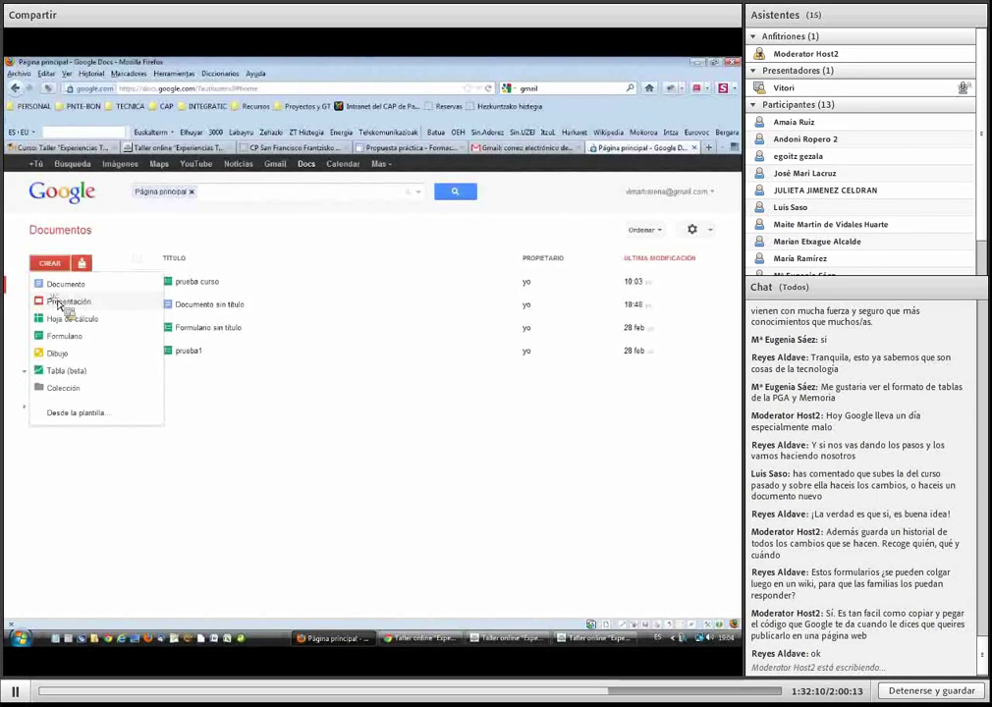
left_click(59, 305)
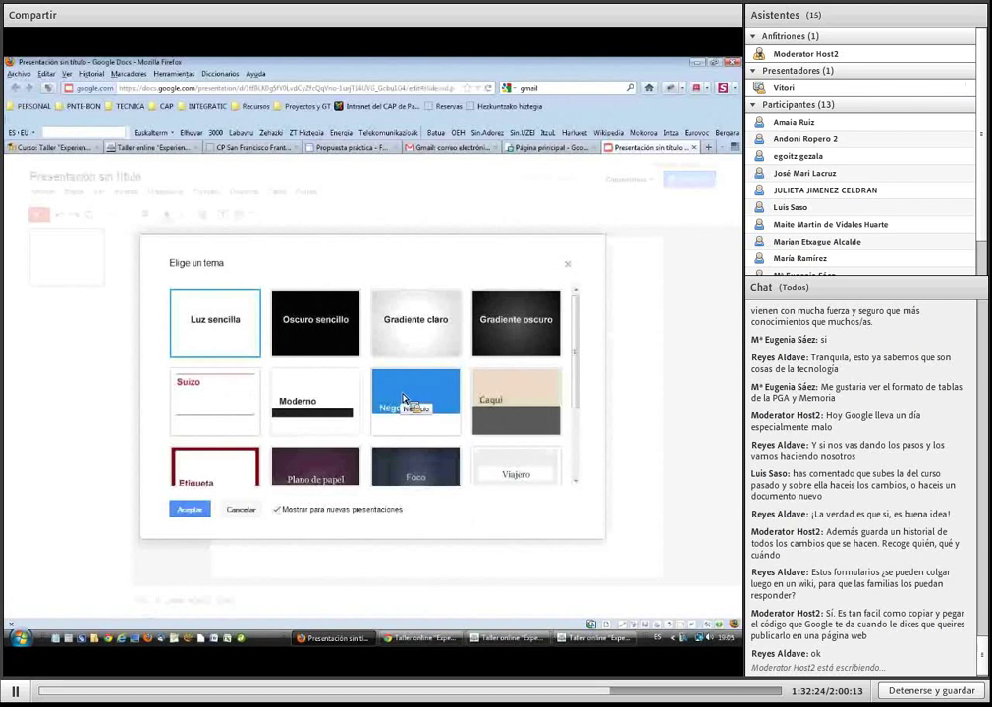
left_click(312, 467)
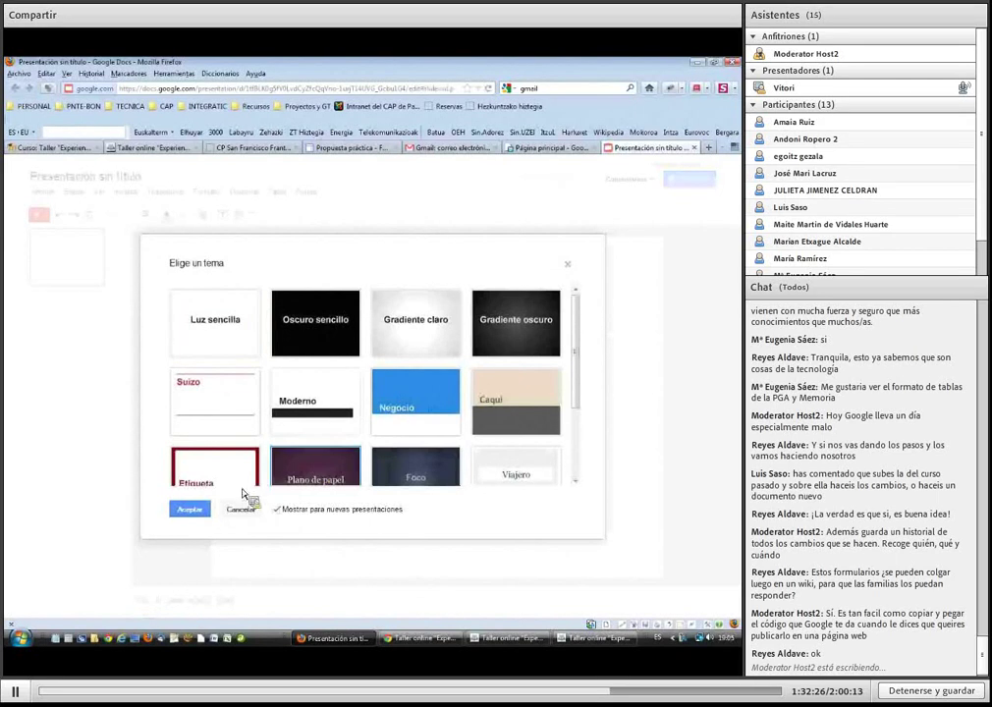
left_click(189, 510)
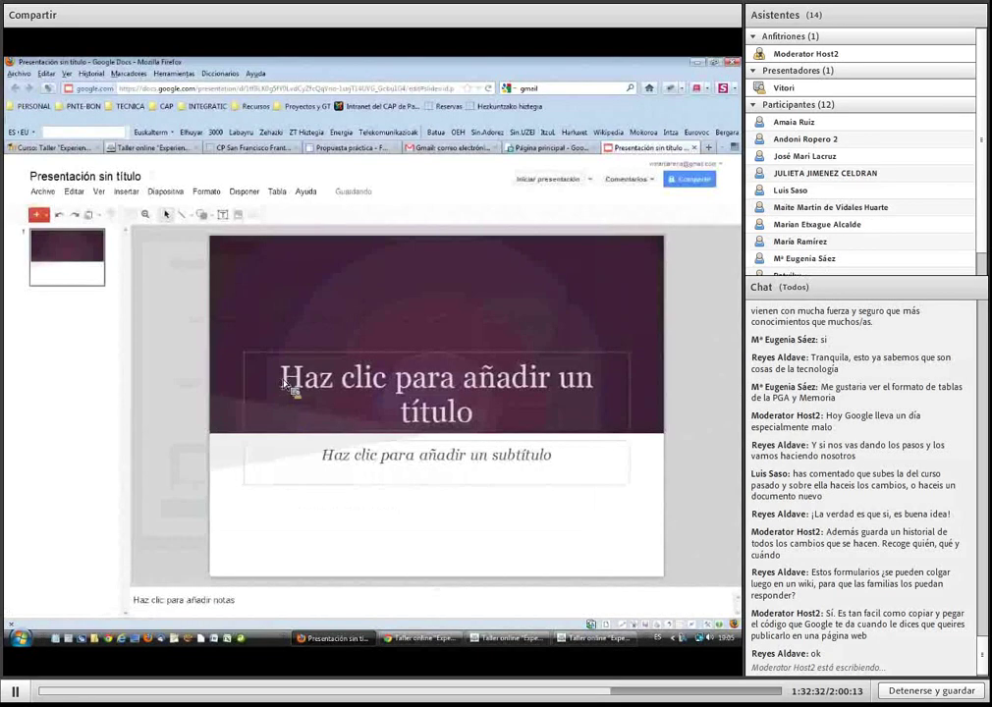
Move the title box slightly up on the first slide and enter "Reunión" as its title
left_click(285, 384)
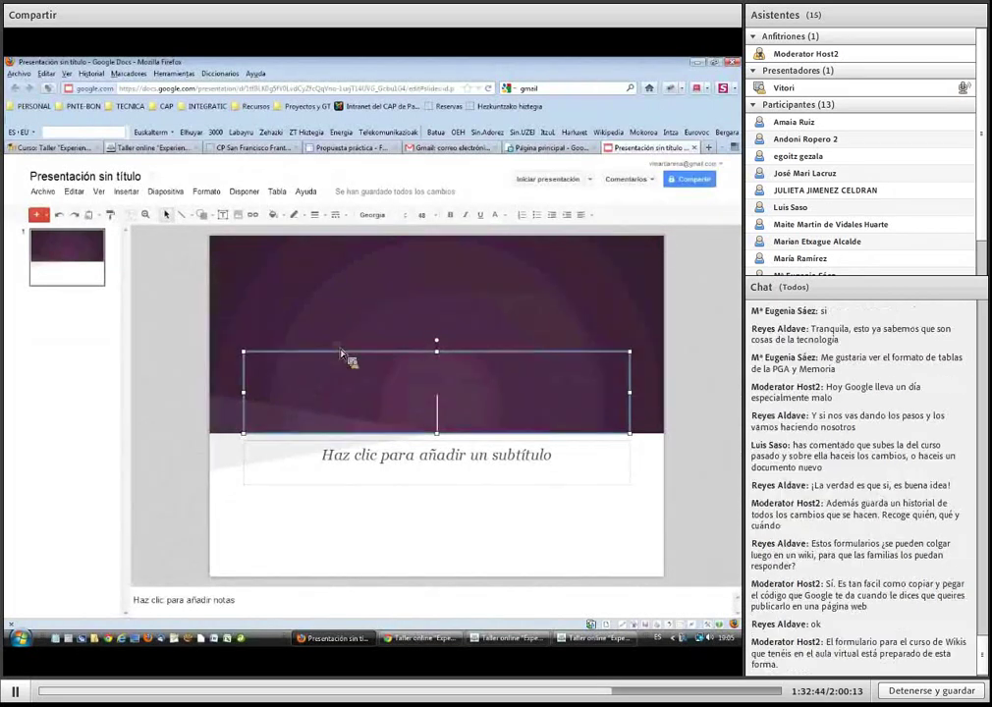
left_click_drag(343, 345, 343, 332)
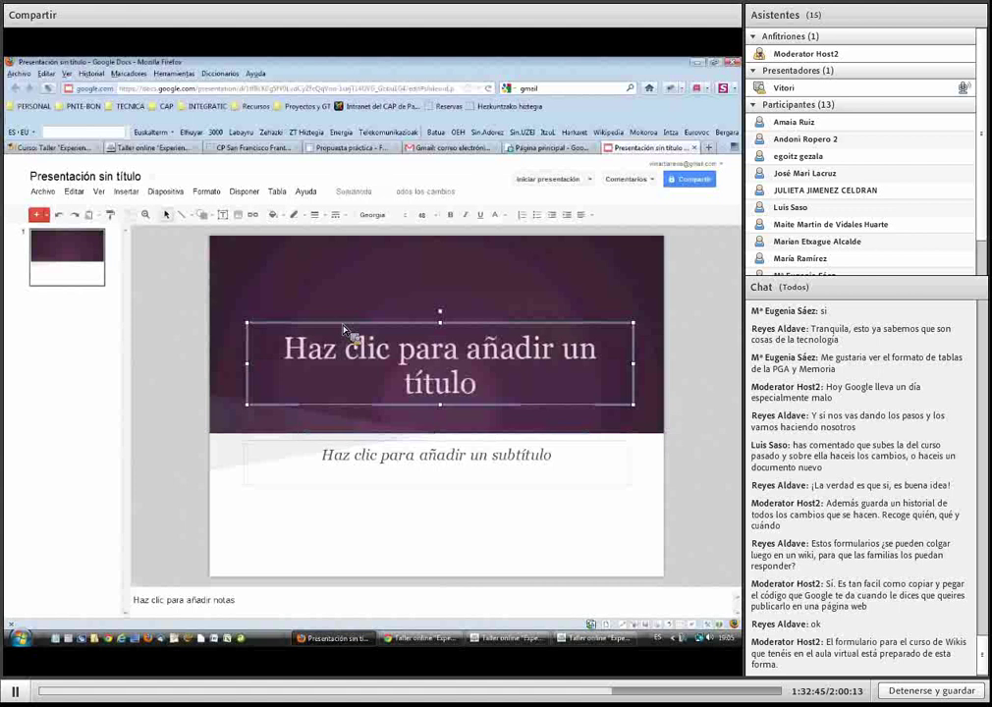
left_click(292, 350)
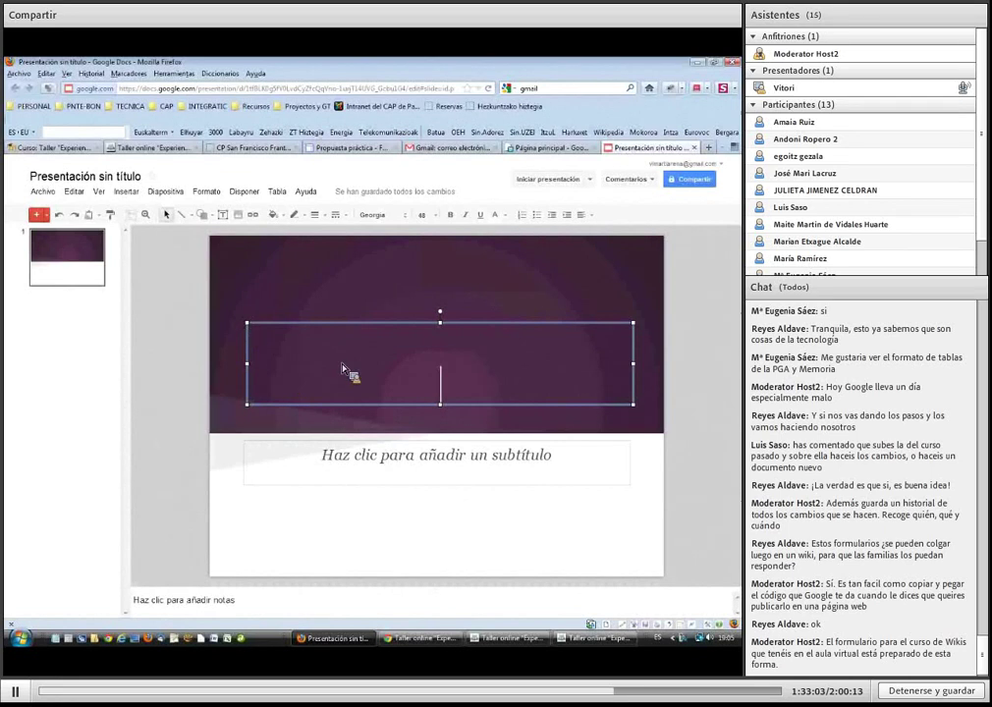
type("Ru")
key("BackSpace")
type("eu")
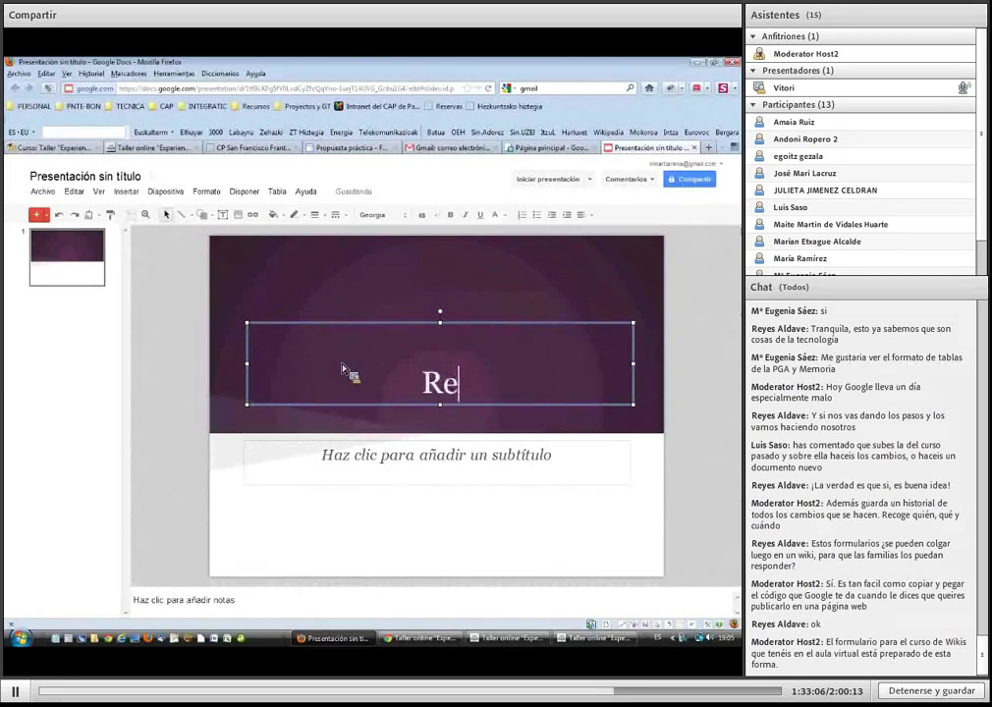
type("nión")
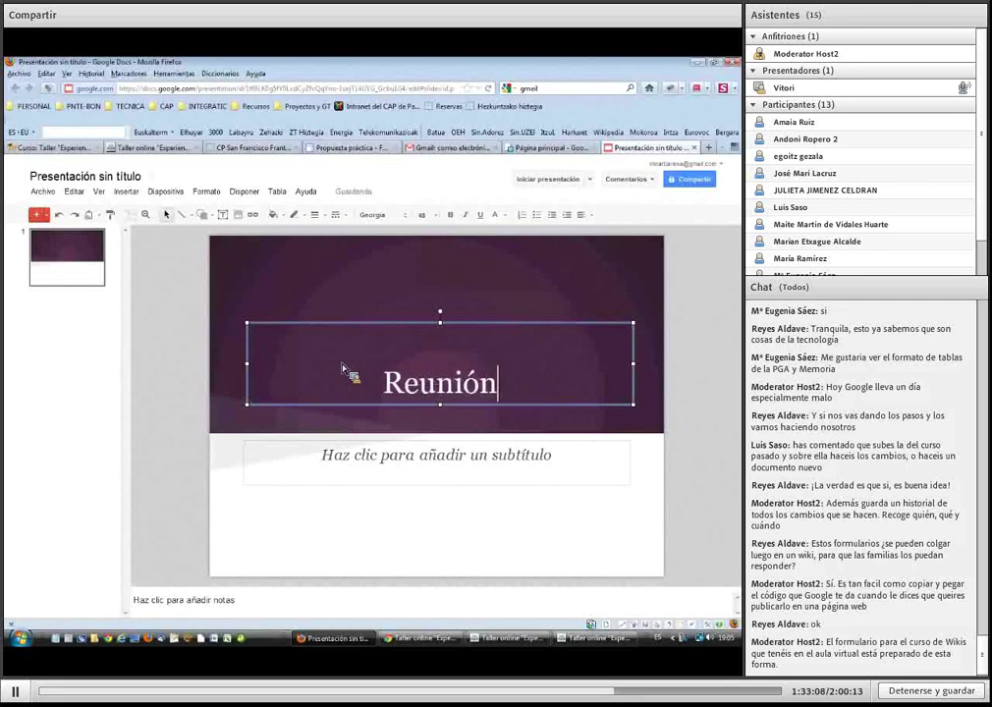
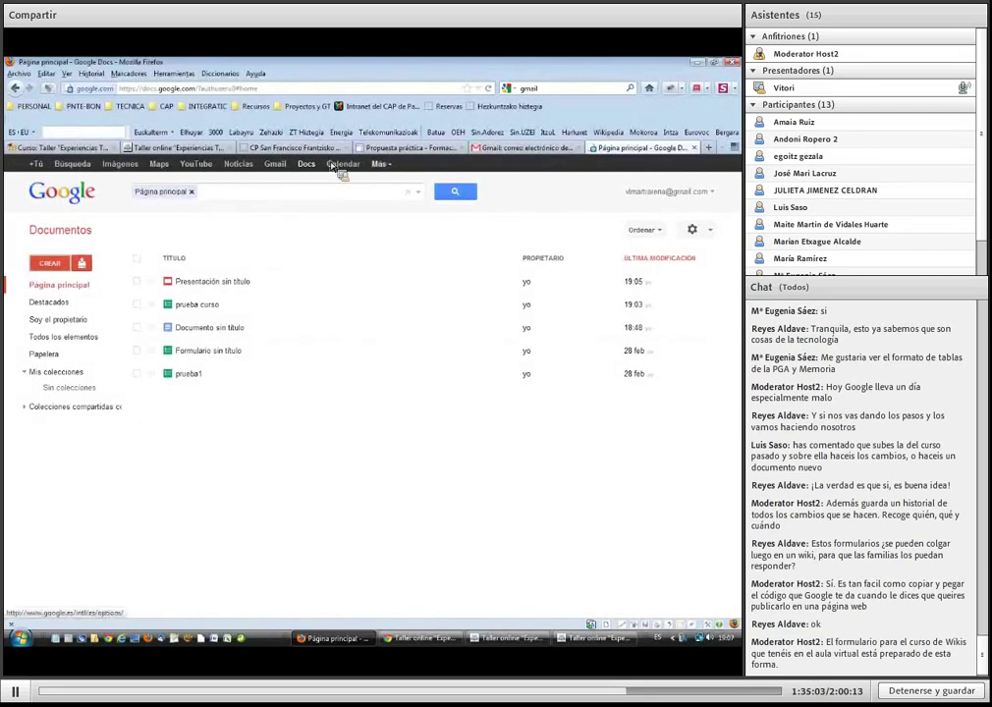
Go to Google Sites from the full list of Google products
left_click(393, 166)
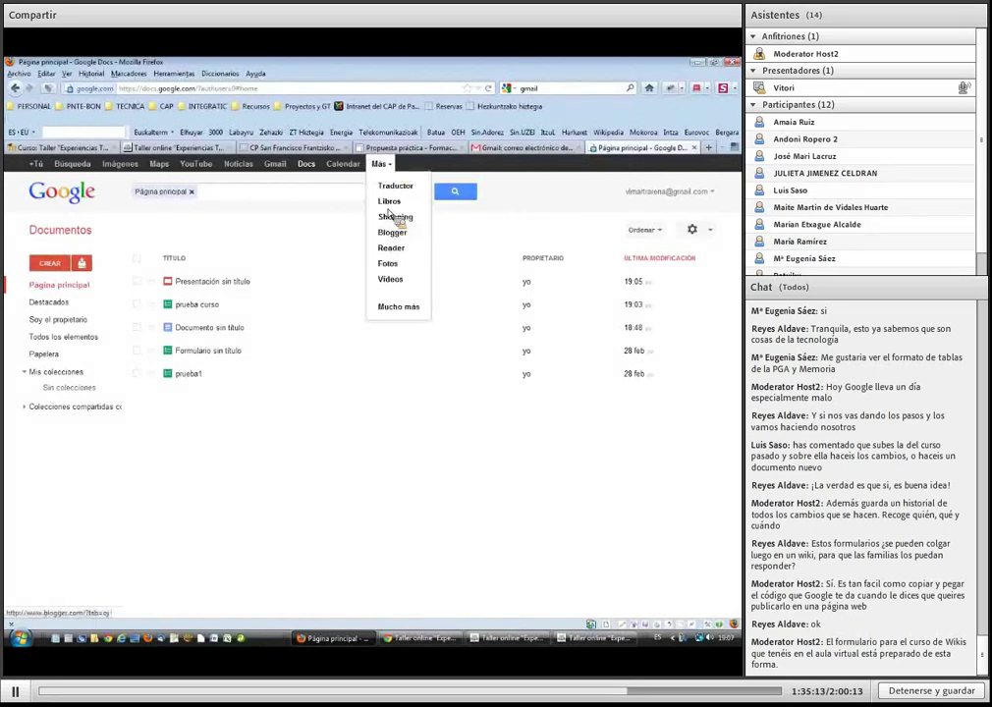
left_click(399, 308)
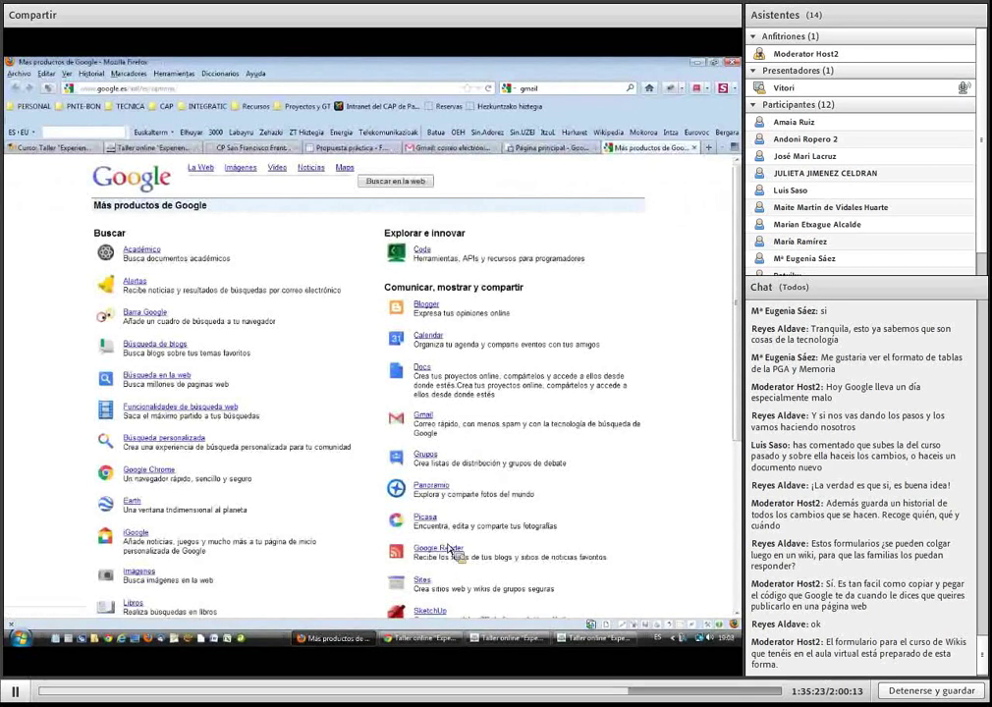
scroll(421, 579, "down", 1)
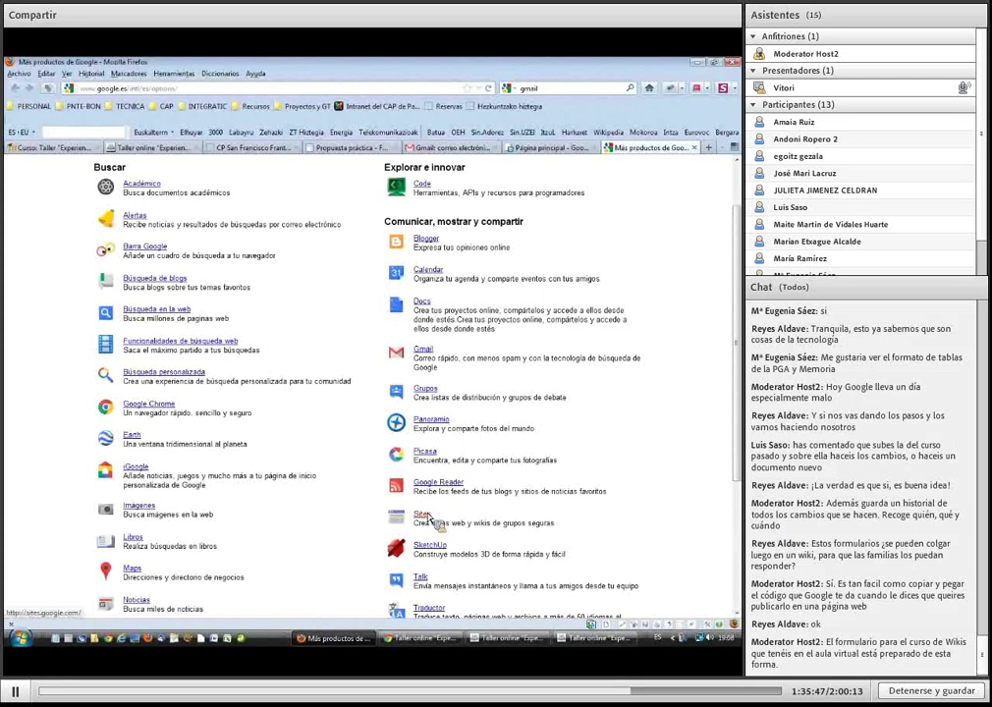
left_click(423, 515)
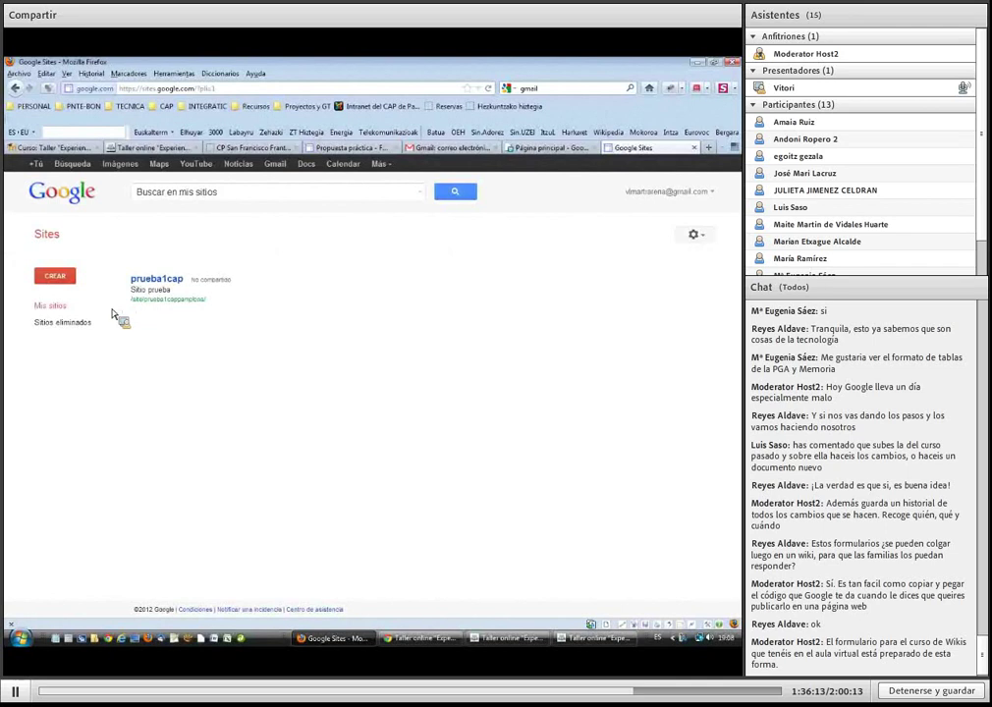
Start a new site from the blank template and name it "prueba6"
left_click(56, 278)
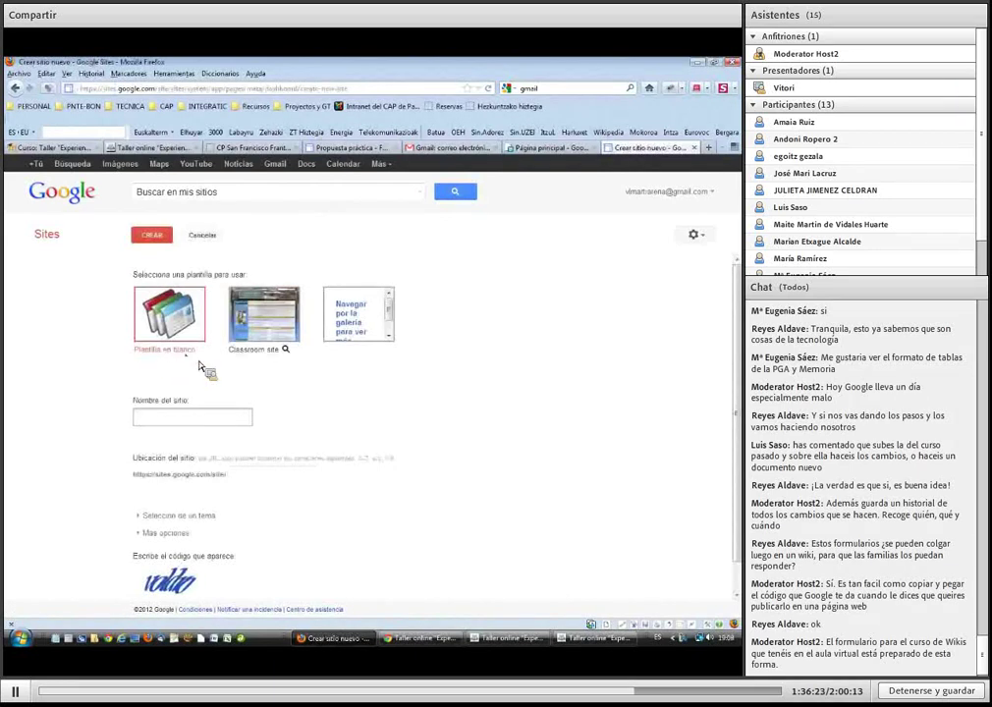
mouse_move(280, 349)
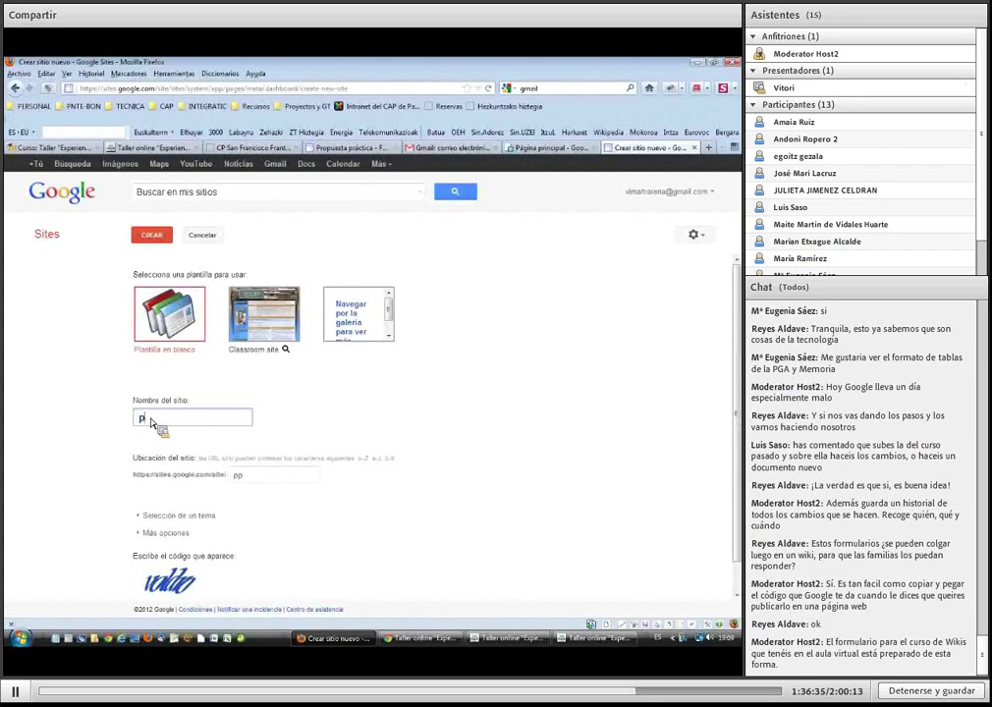
type("ueba6")
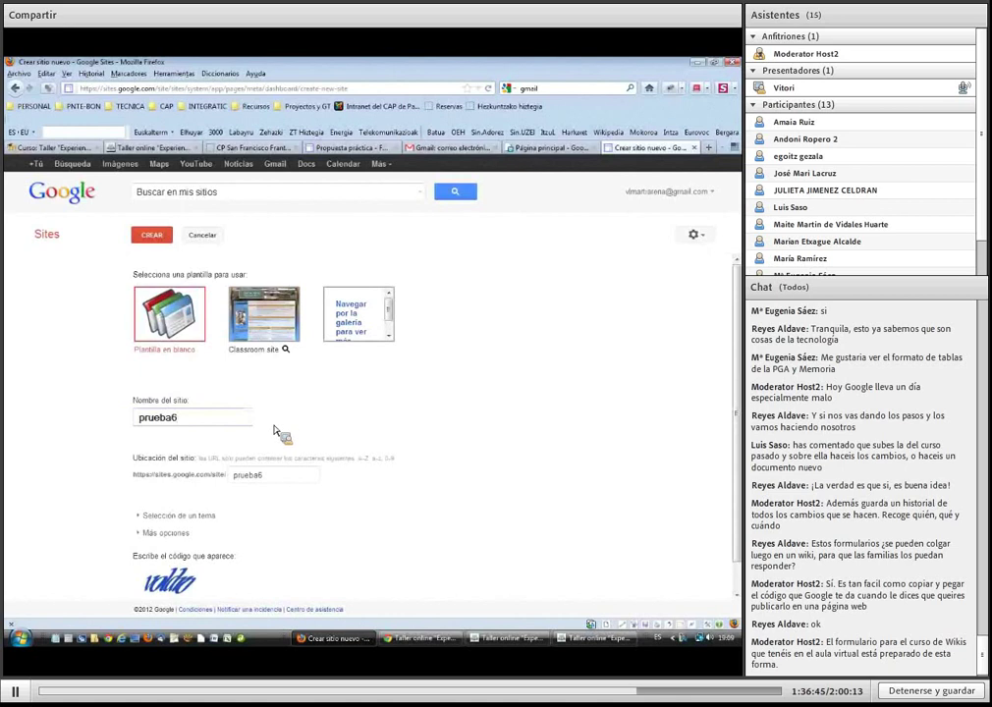
Choose the Bloc de hojas theme for the new site and submit it for creation
scroll(287, 433, "down", 1)
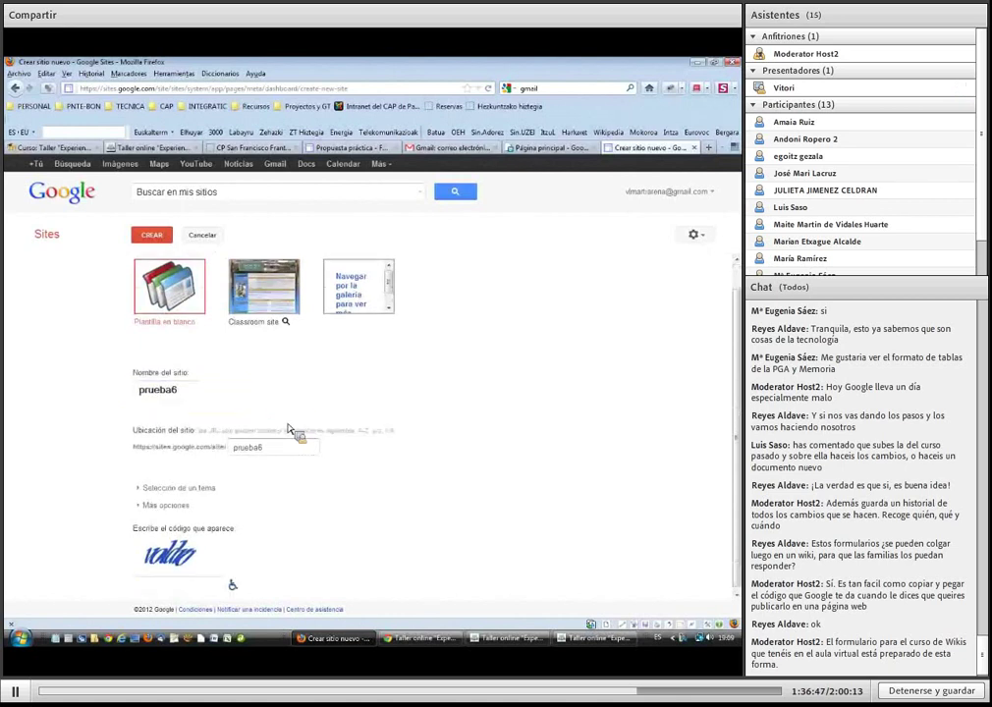
left_click(202, 485)
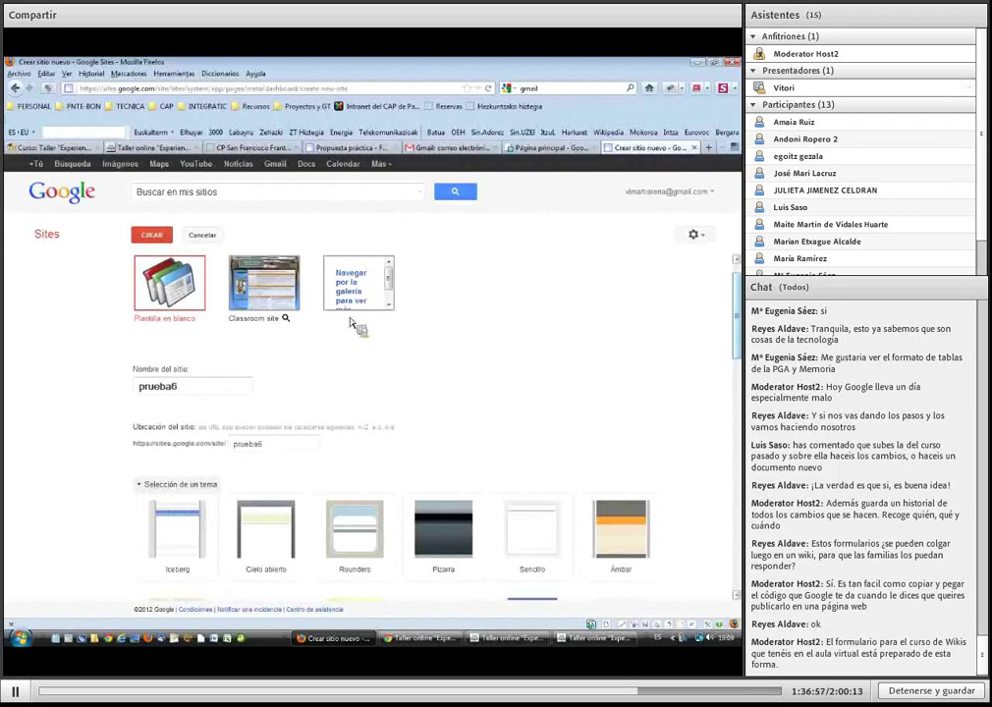
scroll(224, 523, "down", 3)
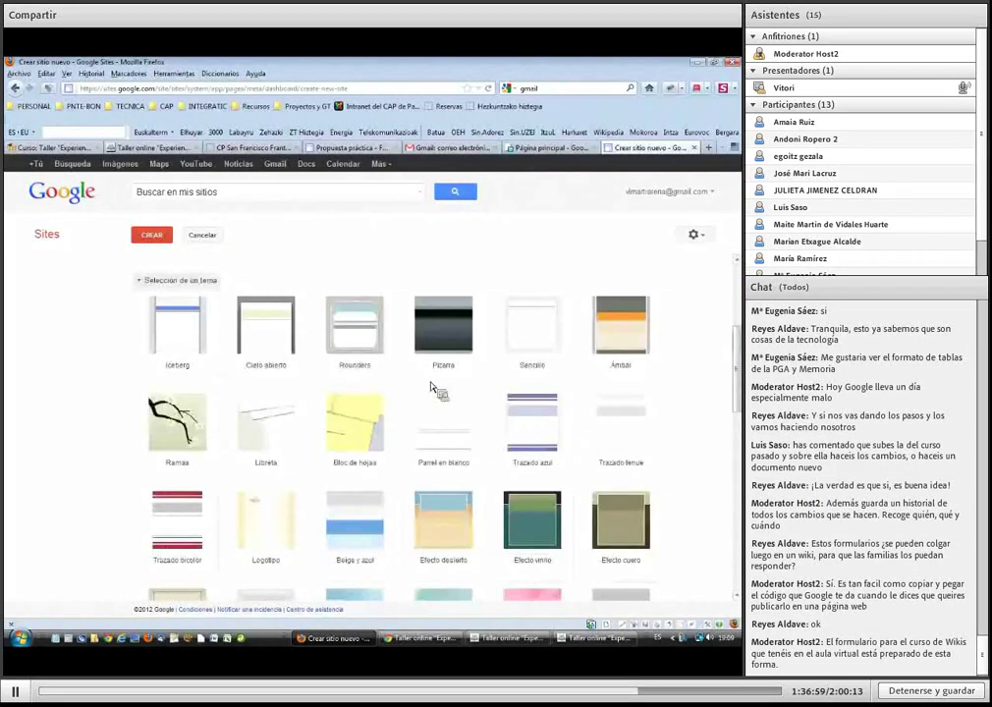
left_click(361, 431)
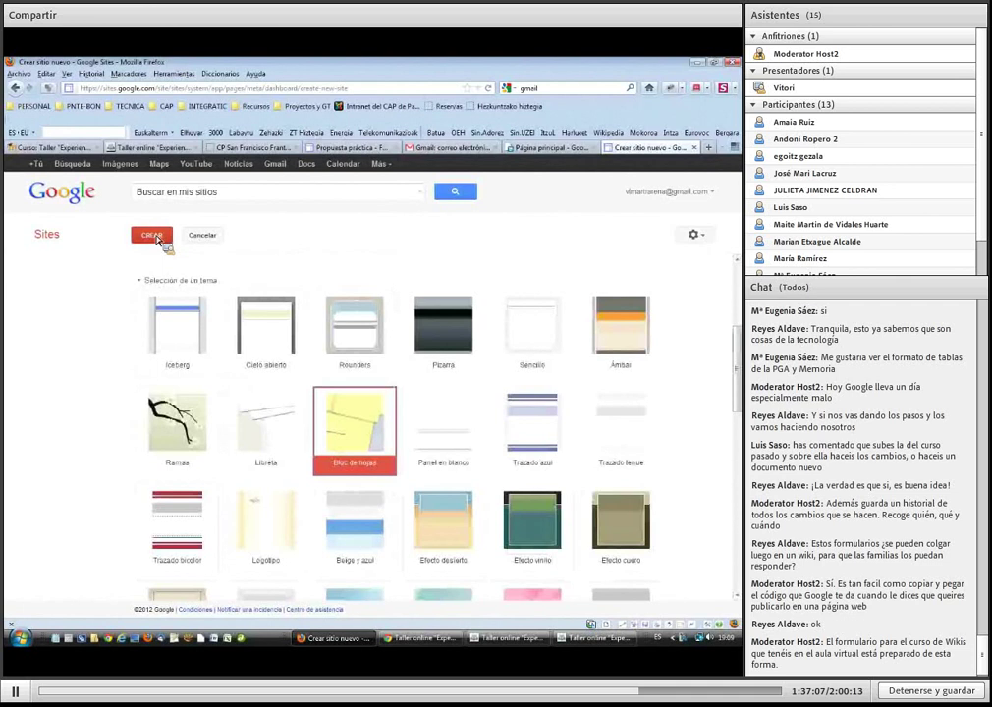
left_click(158, 240)
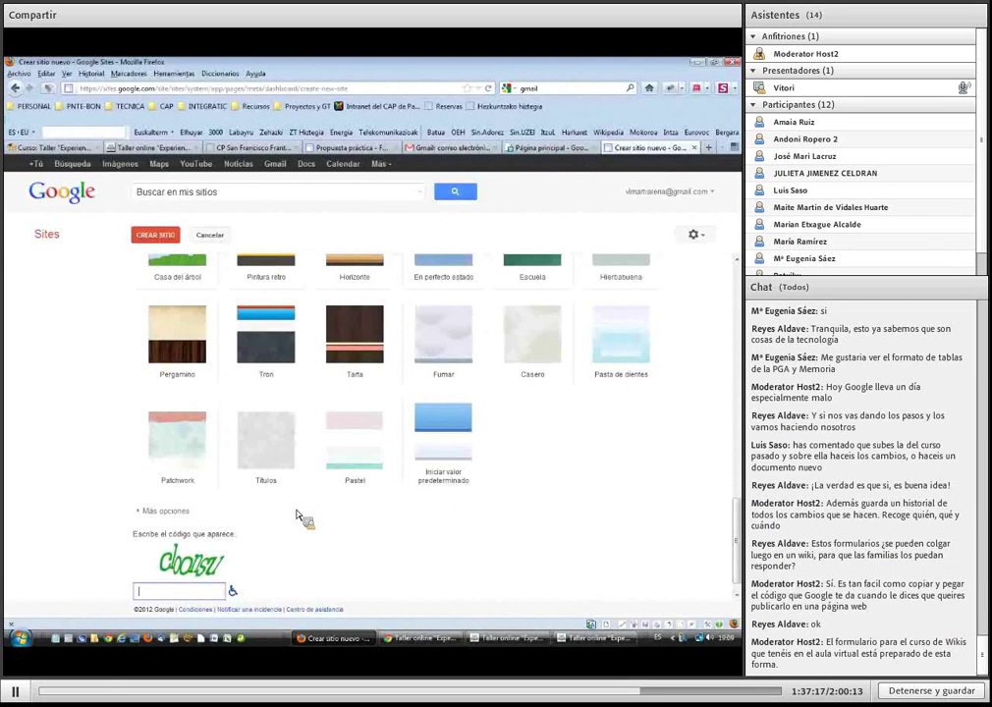
Expand the additional site options and restrict viewing of the site to specified people only
scroll(245, 546, "down", 1)
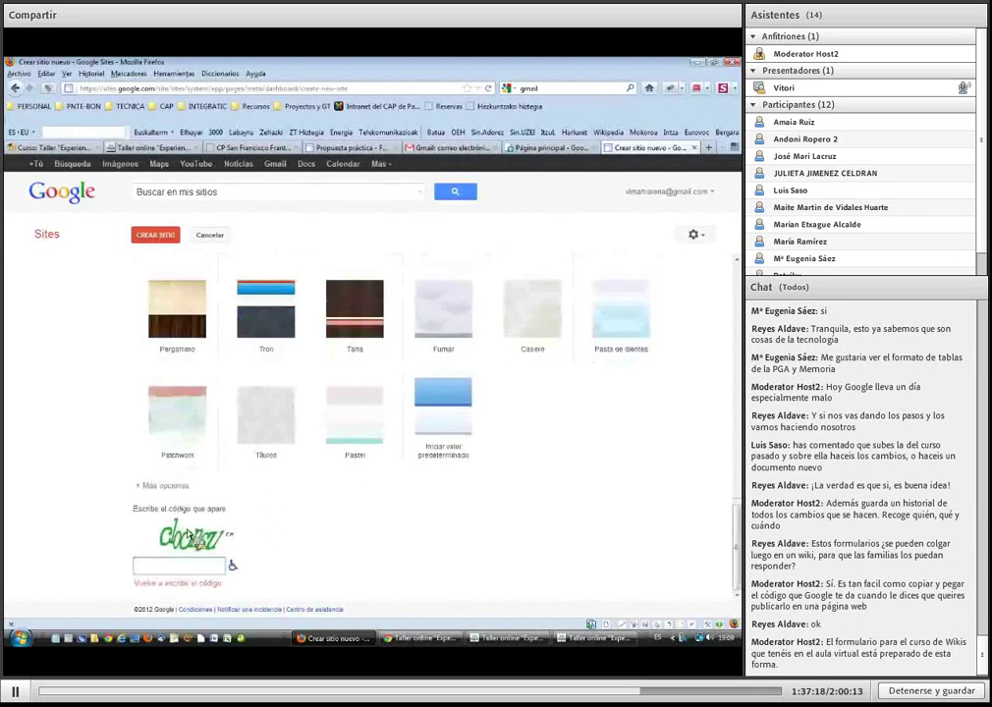
left_click(141, 488)
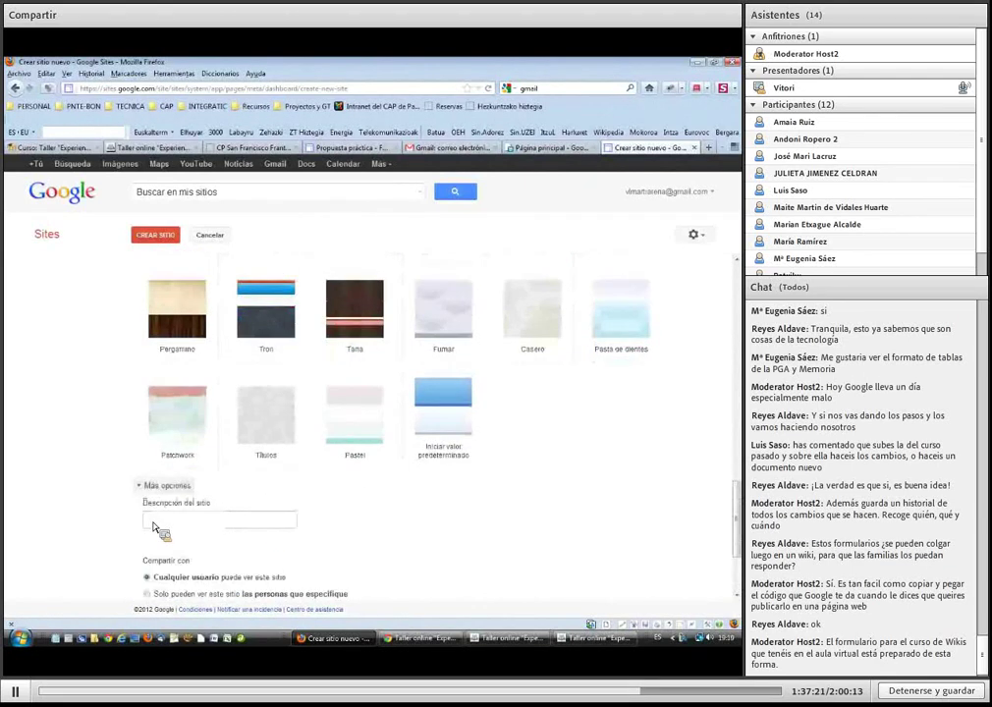
left_click(154, 521)
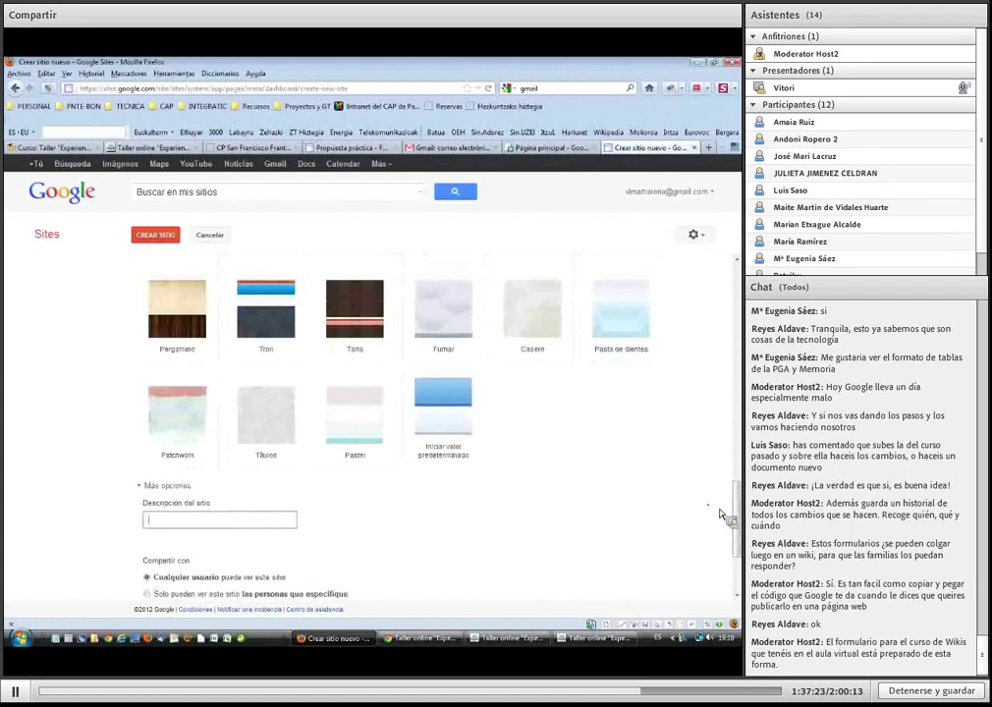
scroll(722, 514, "down", 3)
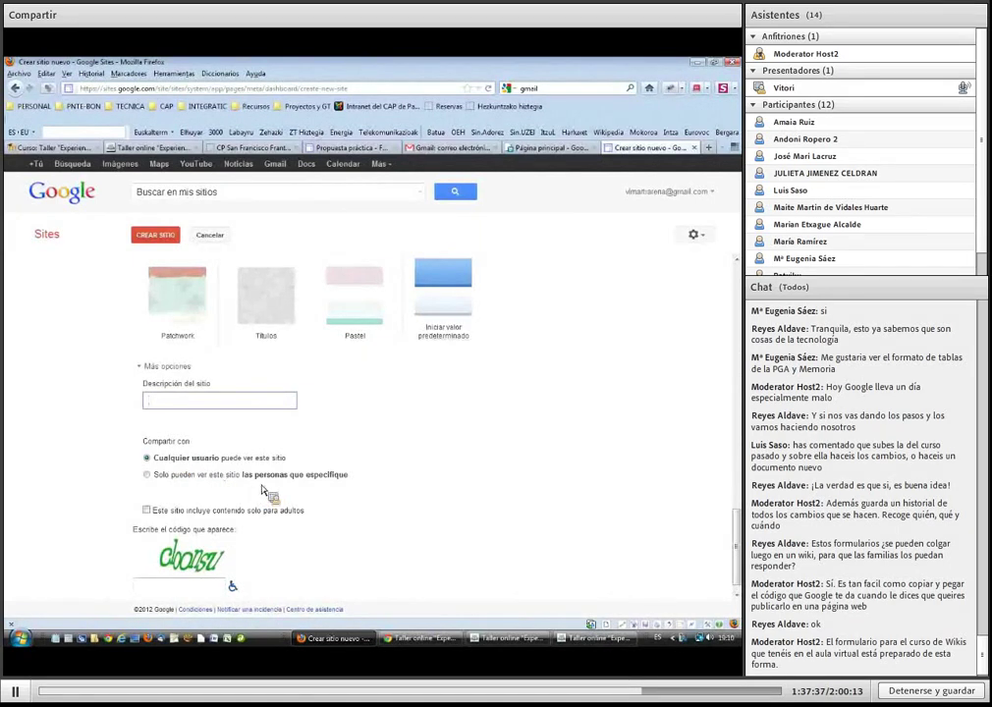
left_click(149, 476)
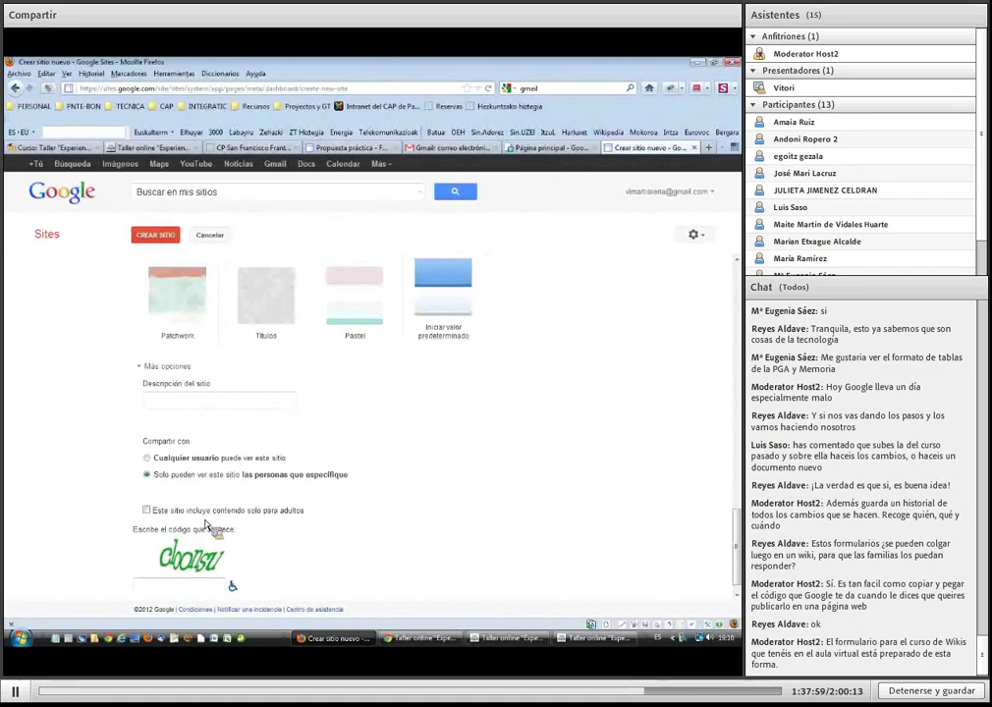
Enter the displayed verification code and submit the site for creation again
scroll(196, 550, "down", 1)
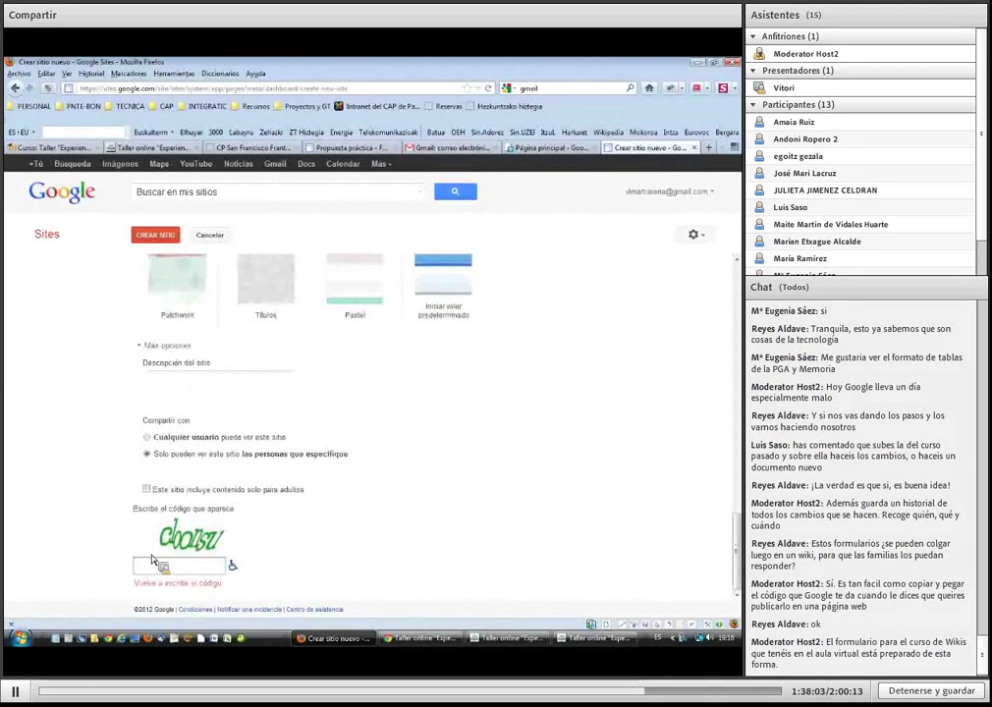
type("cho")
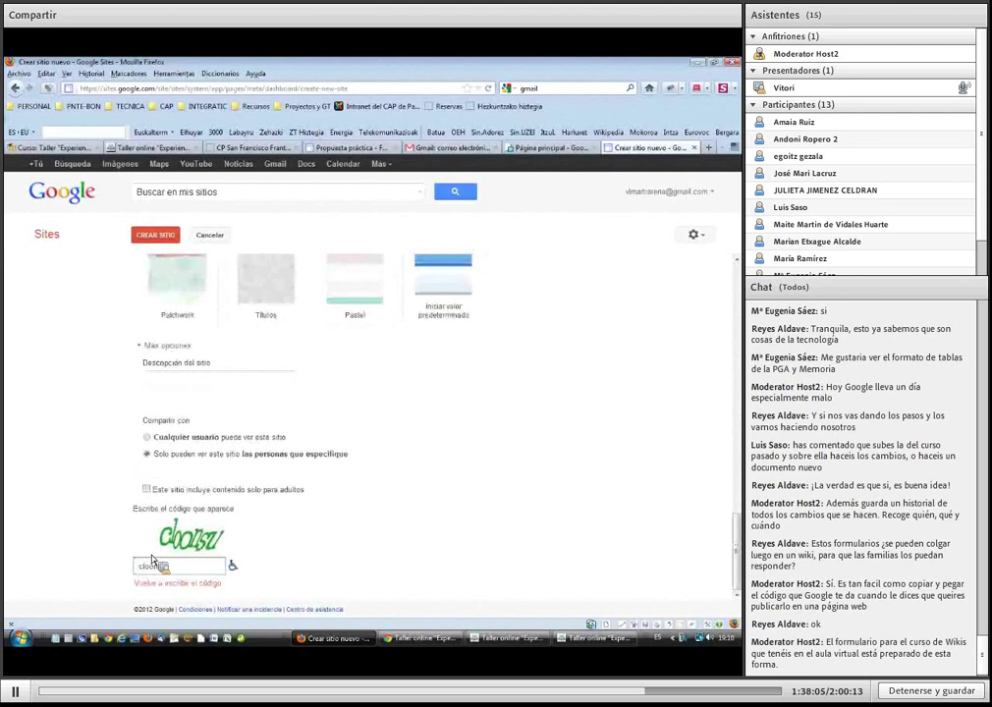
type("onsu")
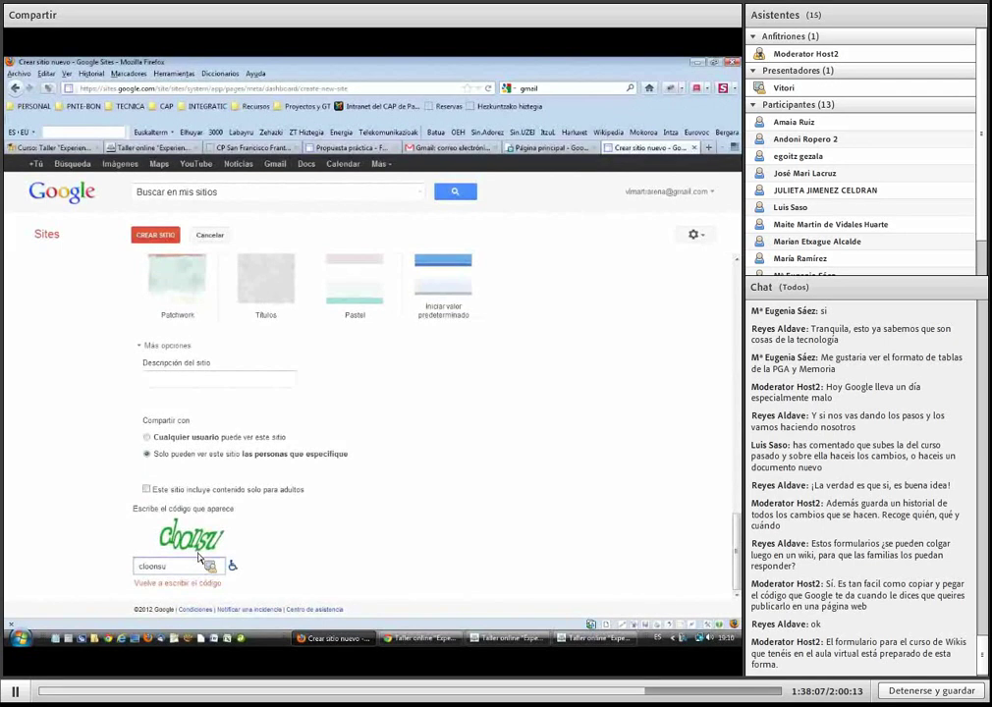
left_click(170, 239)
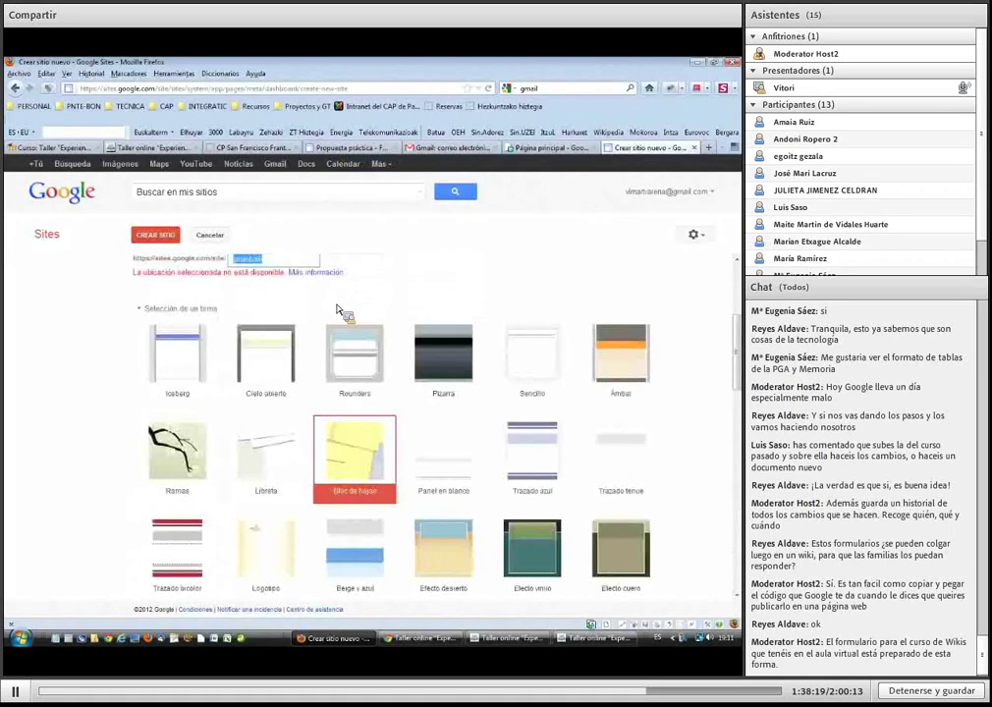
Change the site's URL location to prueba688cap and create the site
scroll(267, 316, "up", 1)
left_click(270, 320)
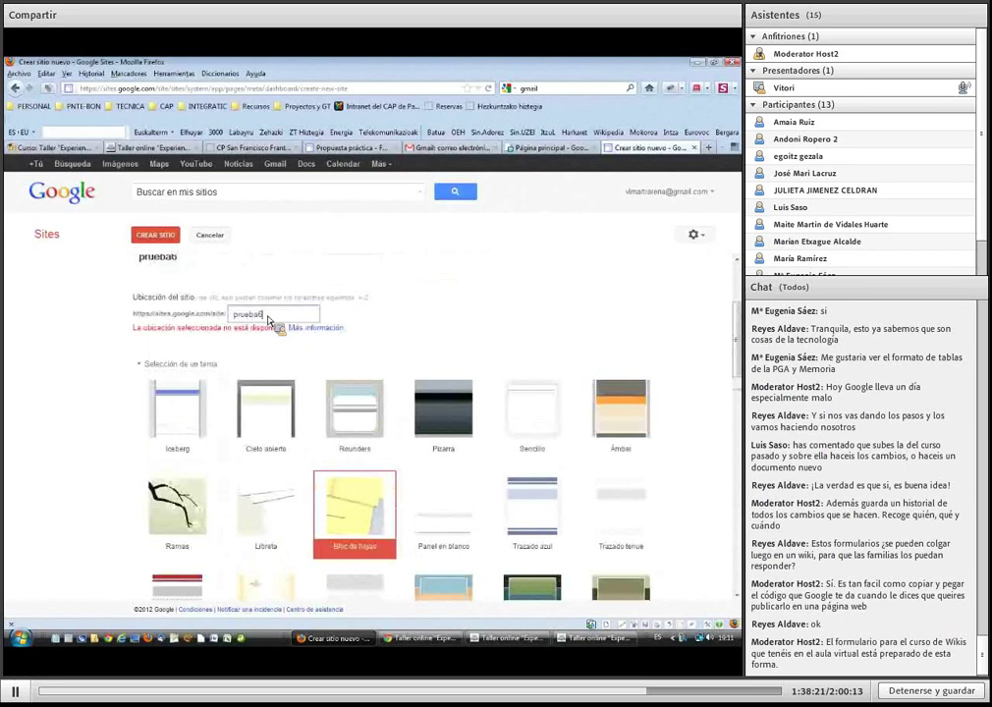
key("BackSpace")
type("6")
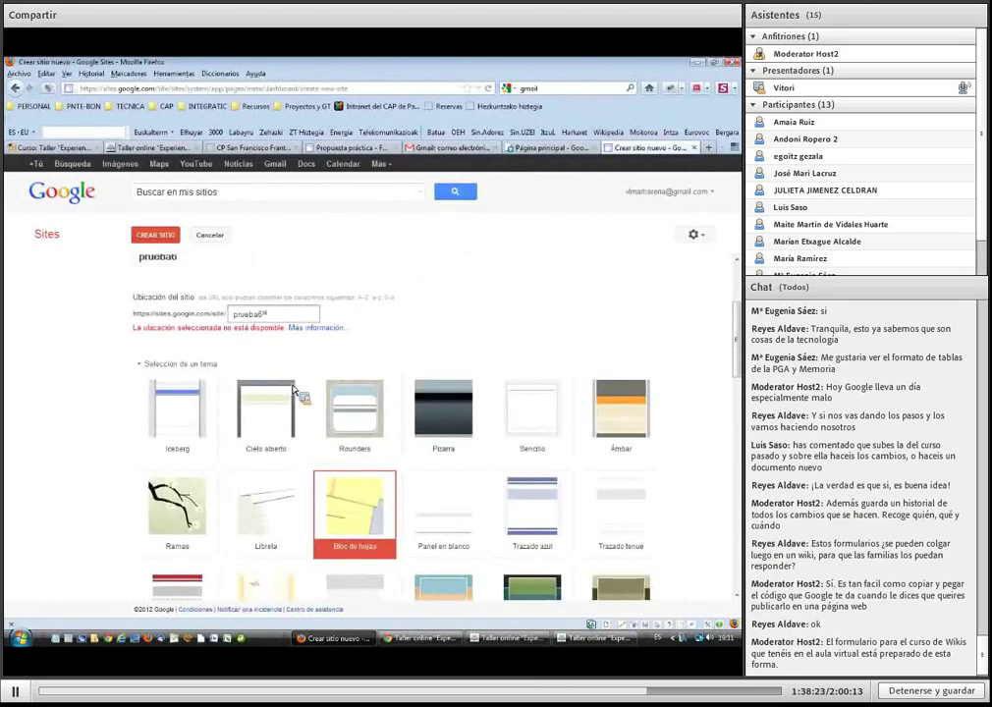
type("8")
left_click(154, 242)
left_click(279, 317)
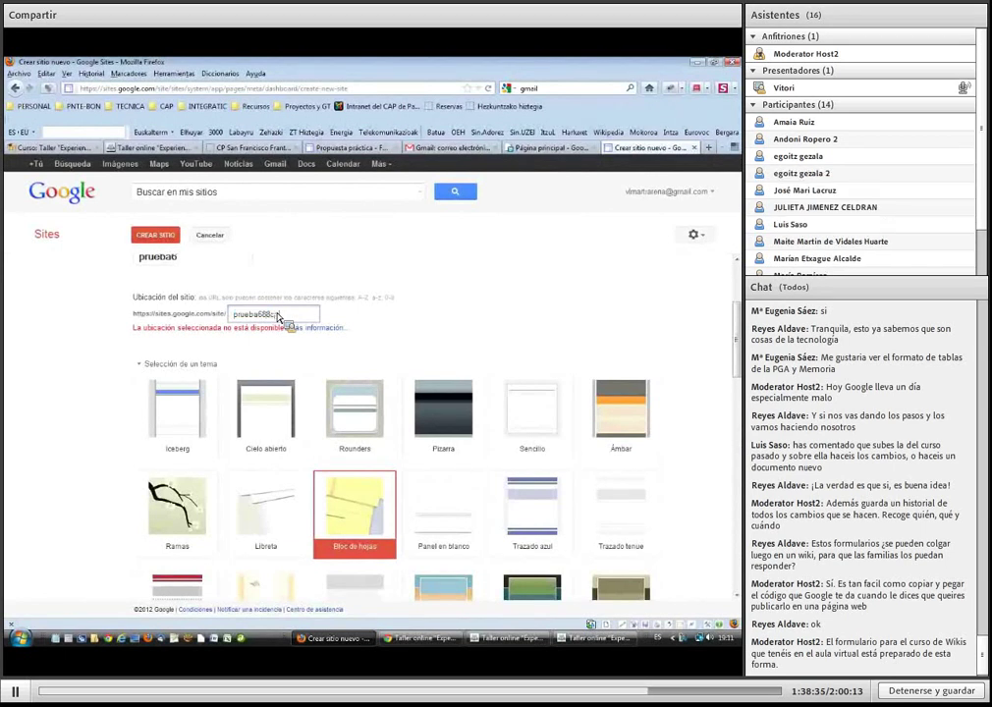
key("BackSpace")
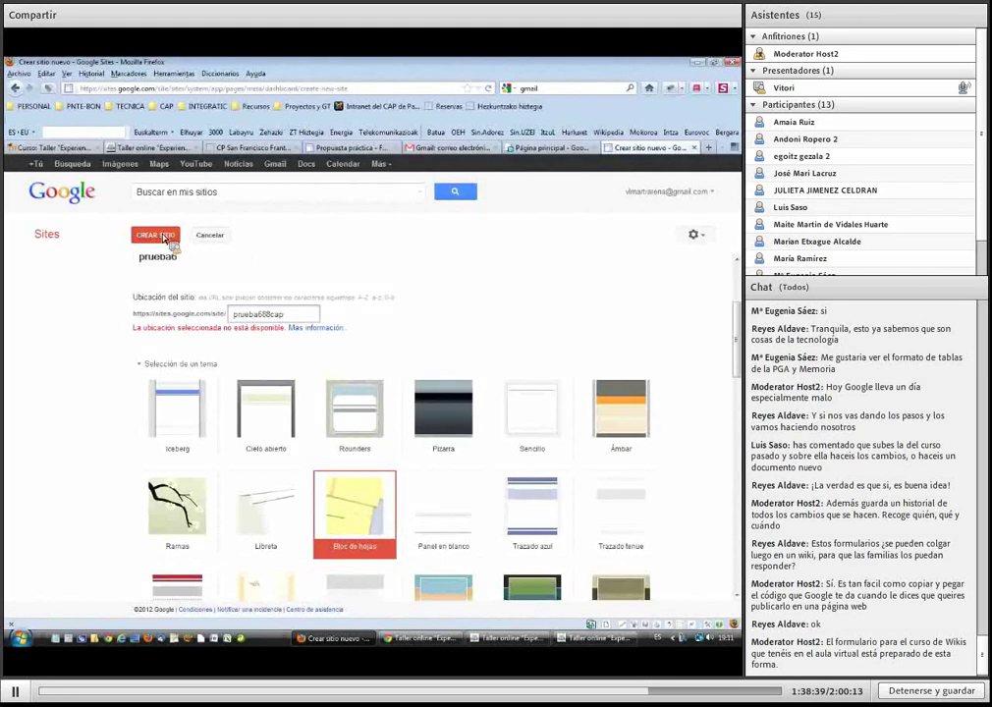
left_click(157, 236)
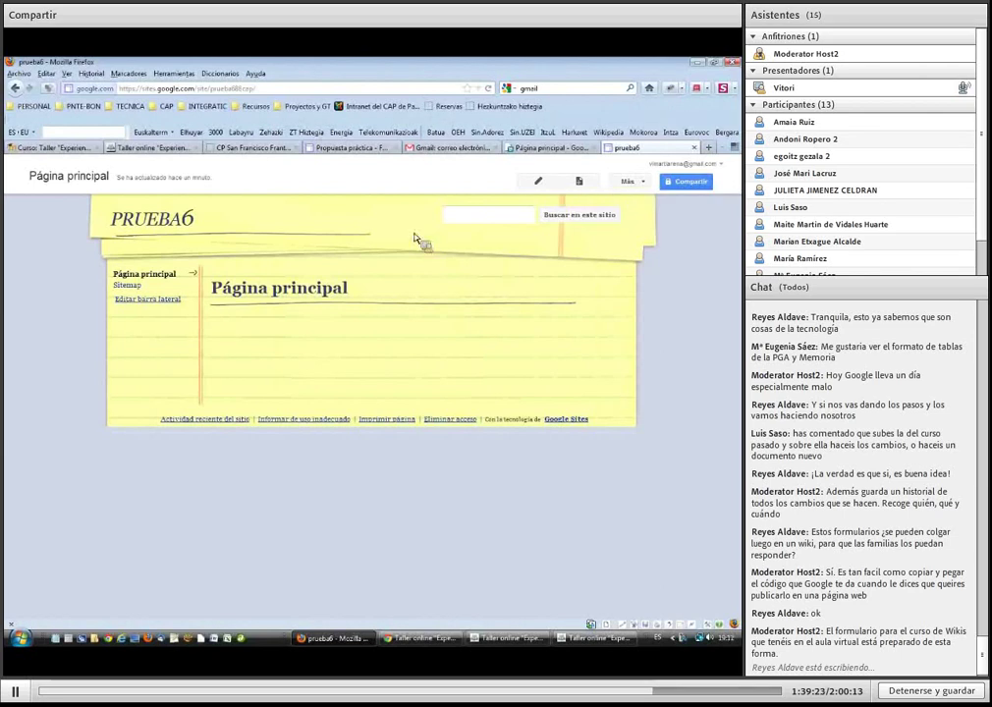
left_click(580, 184)
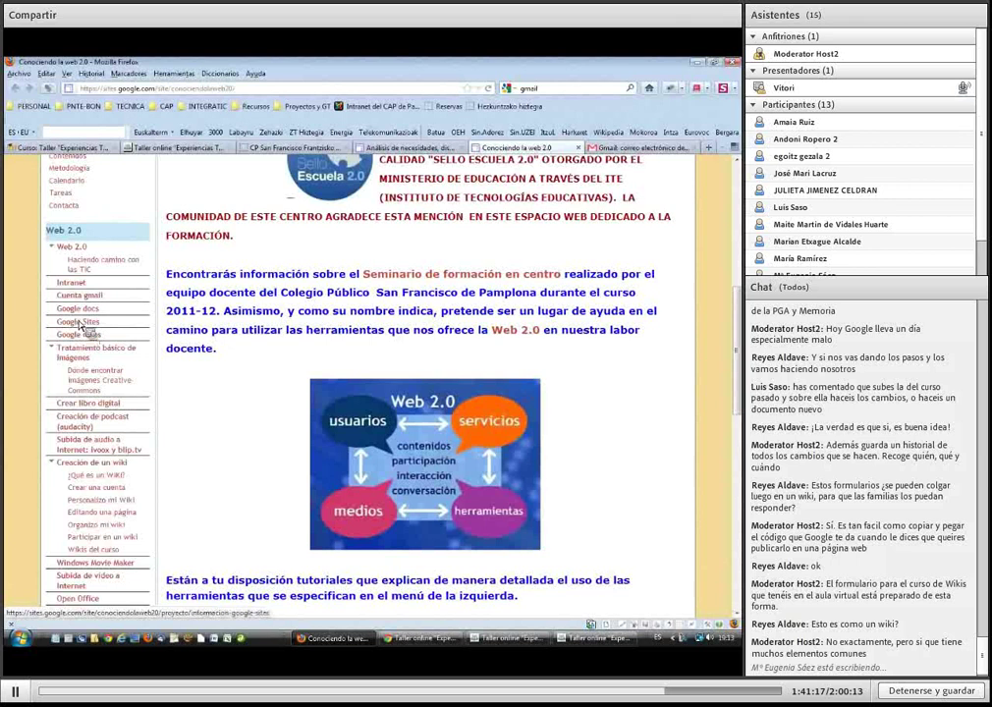
Open the Google Sites page of the Conociendo la Web 2.0 site and look through its header and introduction
left_click(79, 324)
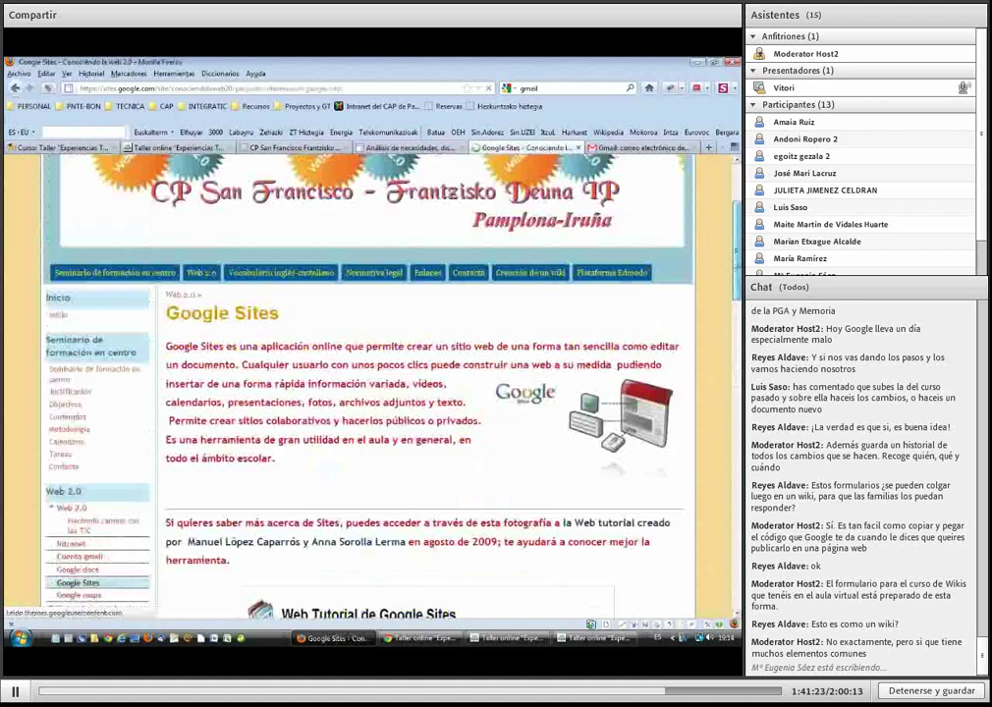
scroll(692, 259, "down", 2)
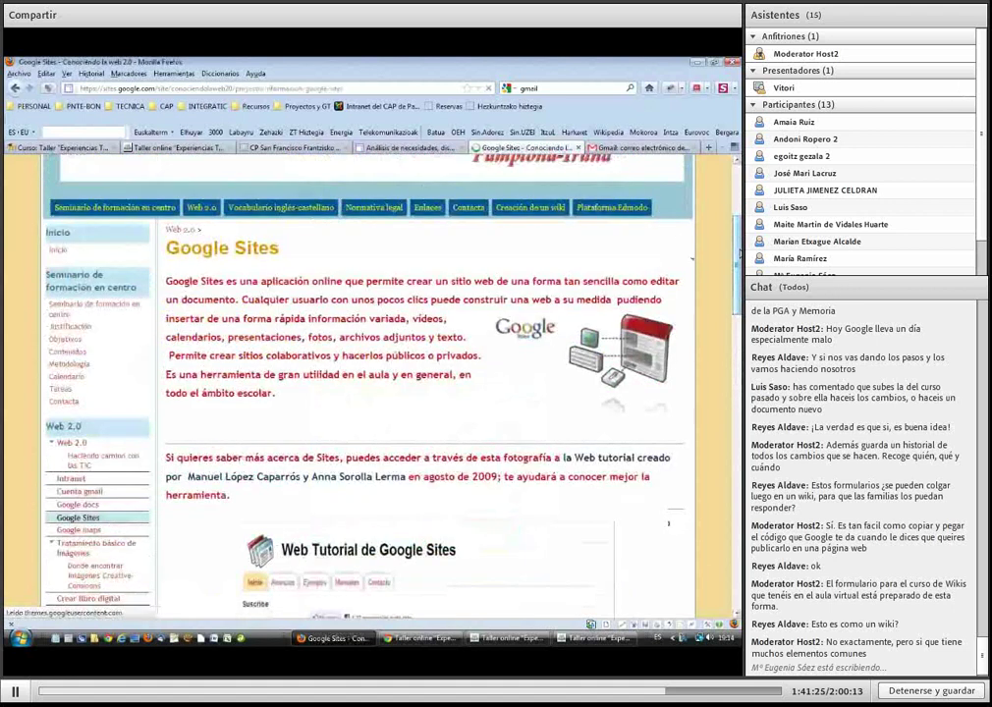
scroll(692, 258, "up", 7)
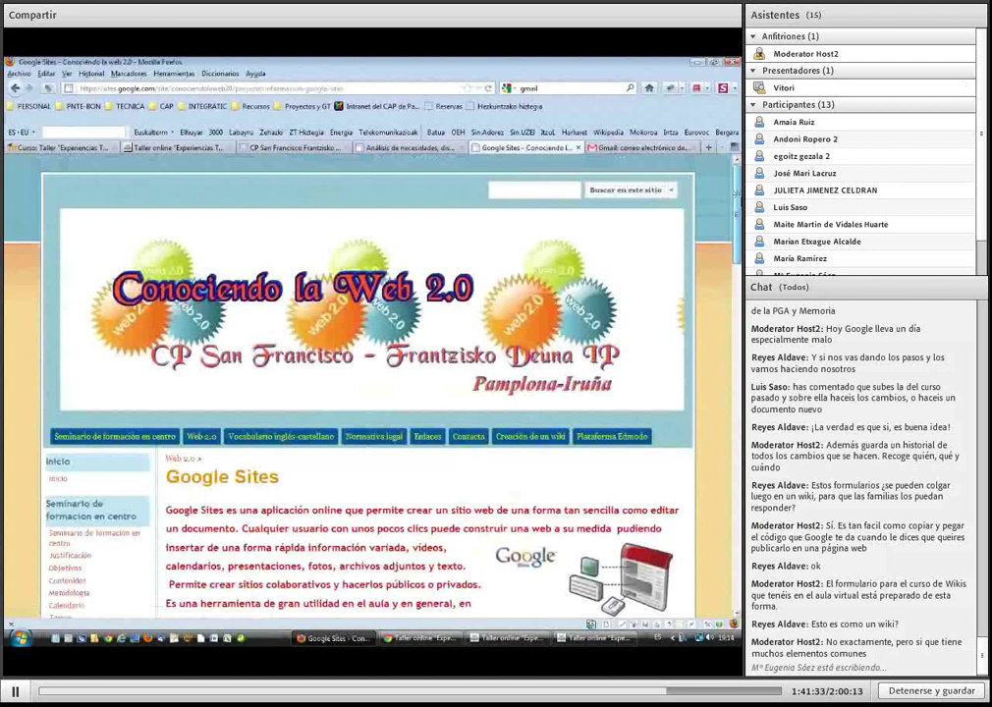
scroll(735, 197, "down", 2)
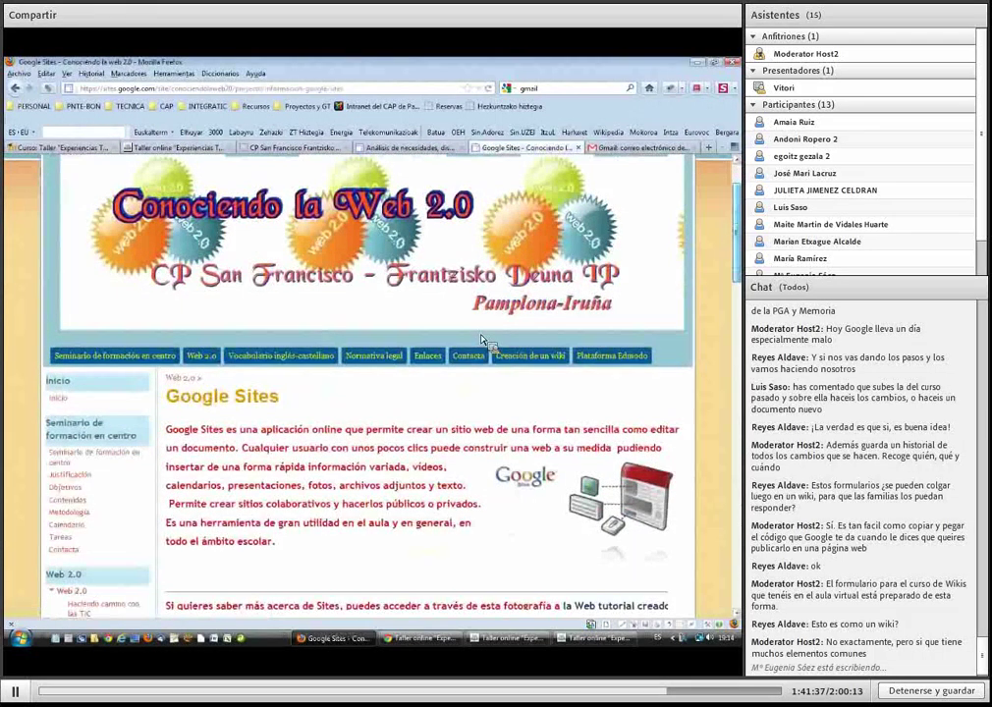
scroll(557, 354, "down", 3)
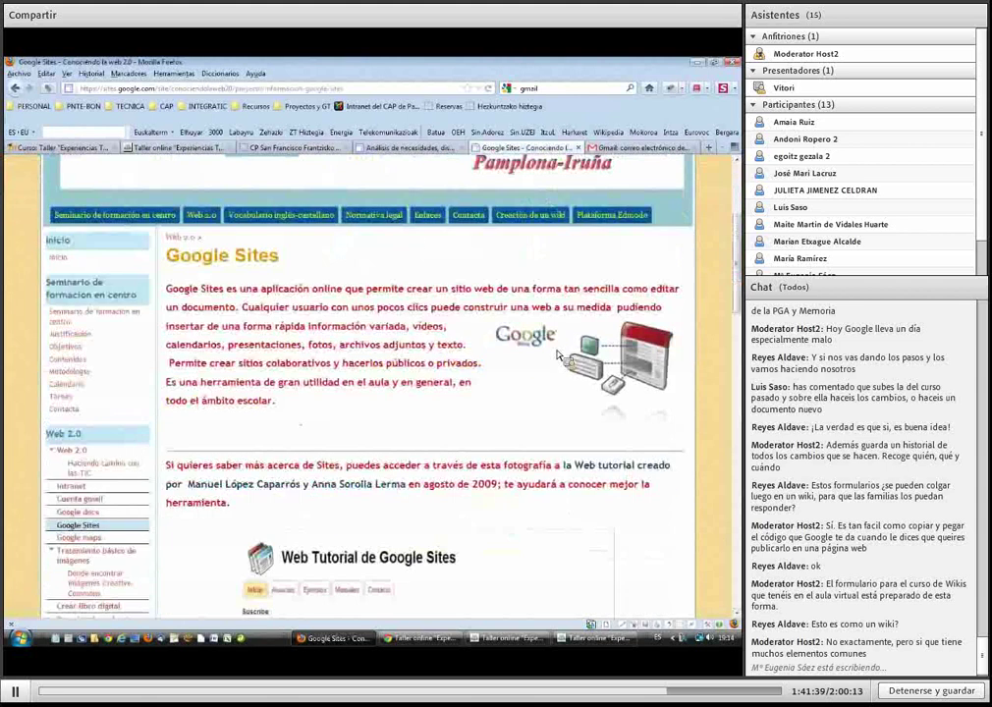